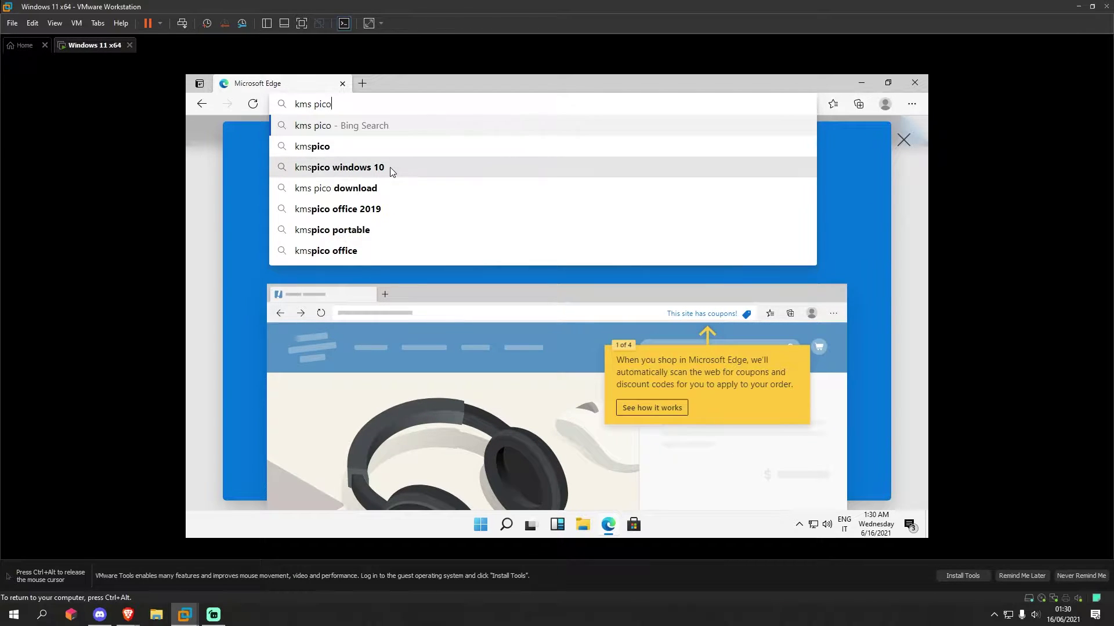
Step: Search the web for "kmspico windows 10" using the suggested query
click(390, 167)
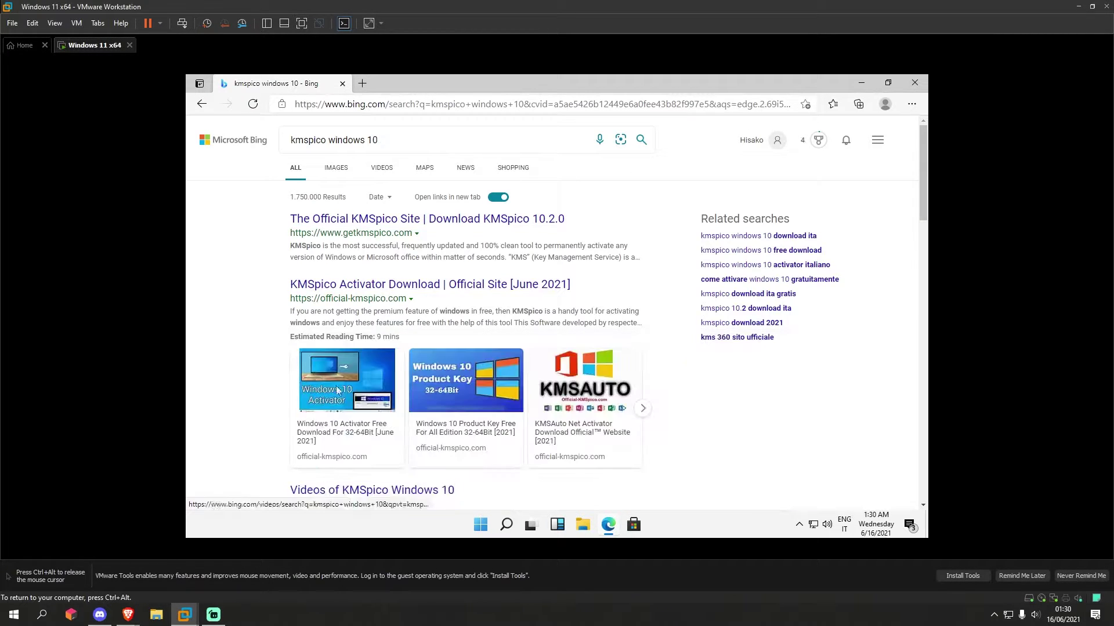
Step: Turn off real-time protection in the Windows Security virus & threat protection settings, then minimize that window
click(799, 525)
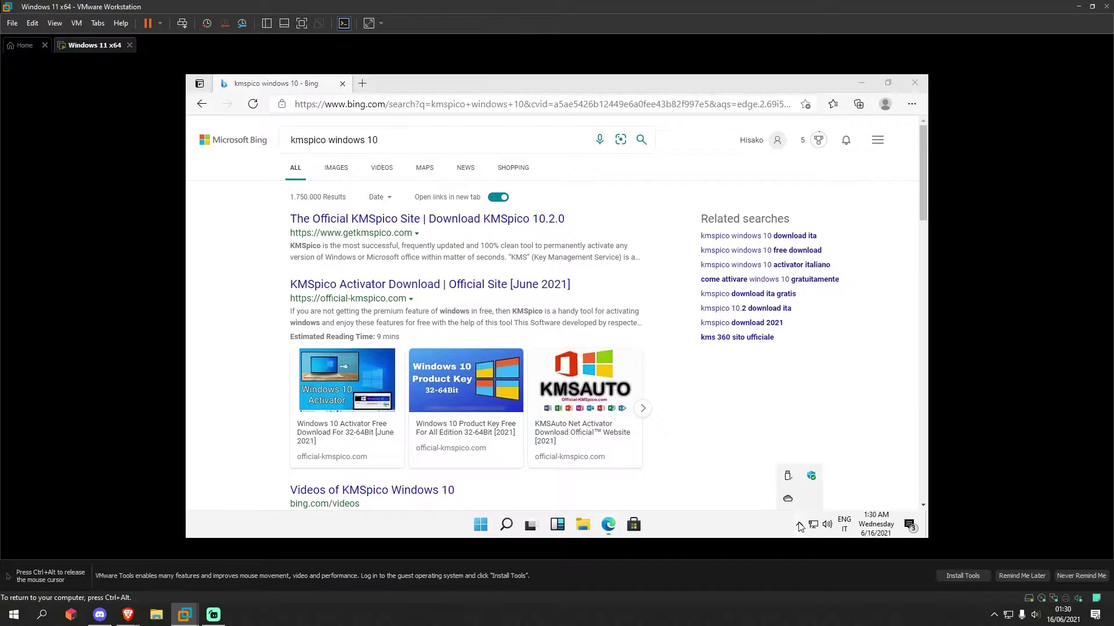
click(811, 476)
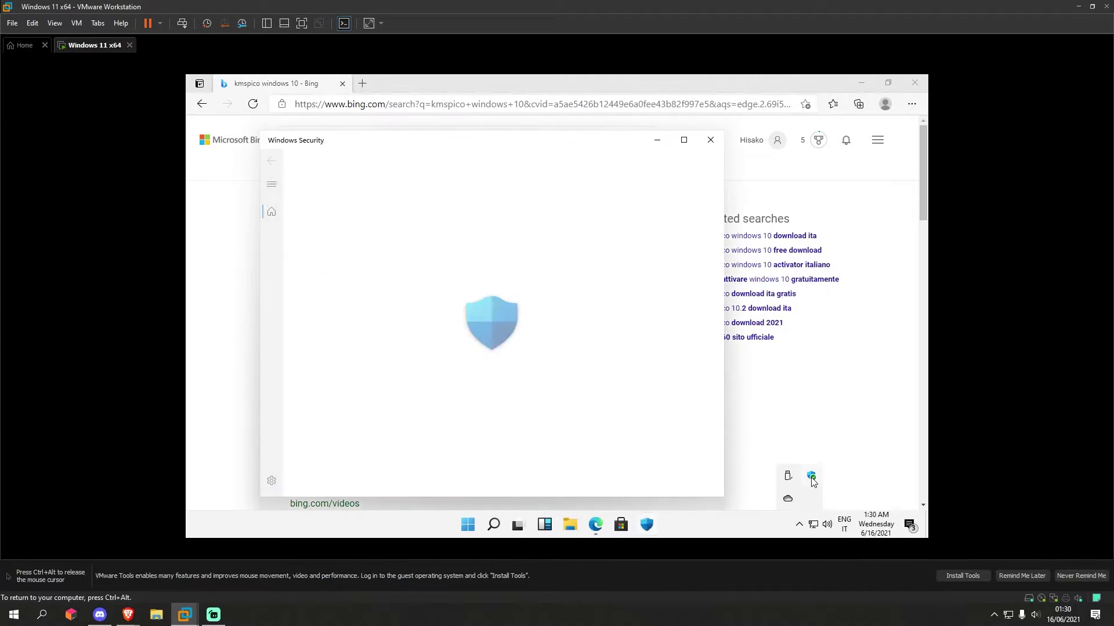
click(384, 318)
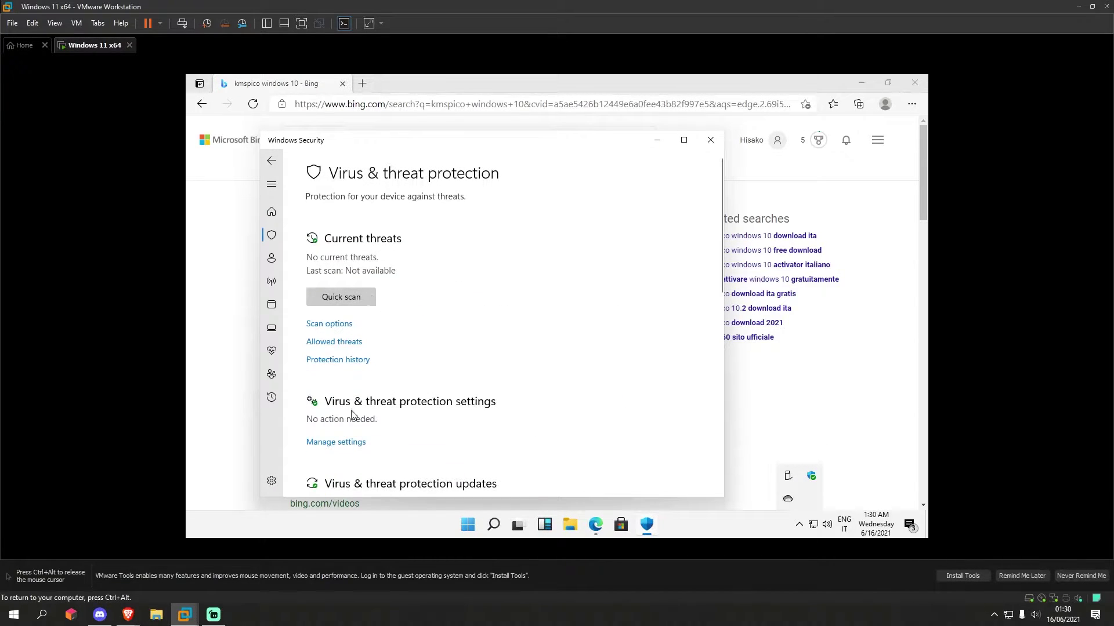
click(335, 442)
click(317, 311)
click(498, 373)
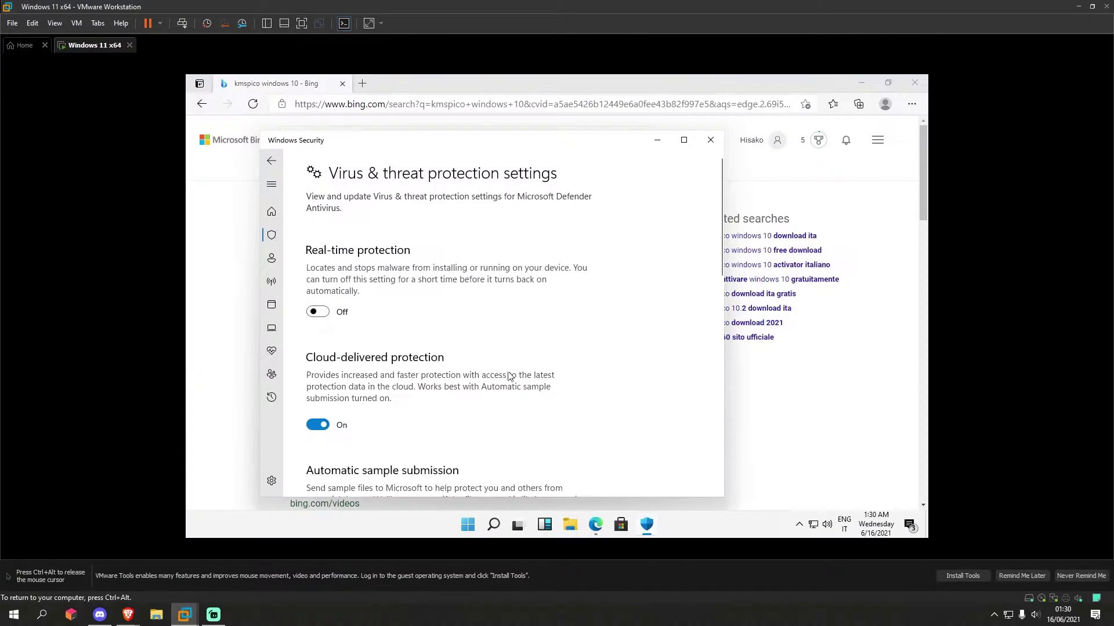
scroll(308, 270, down, 1)
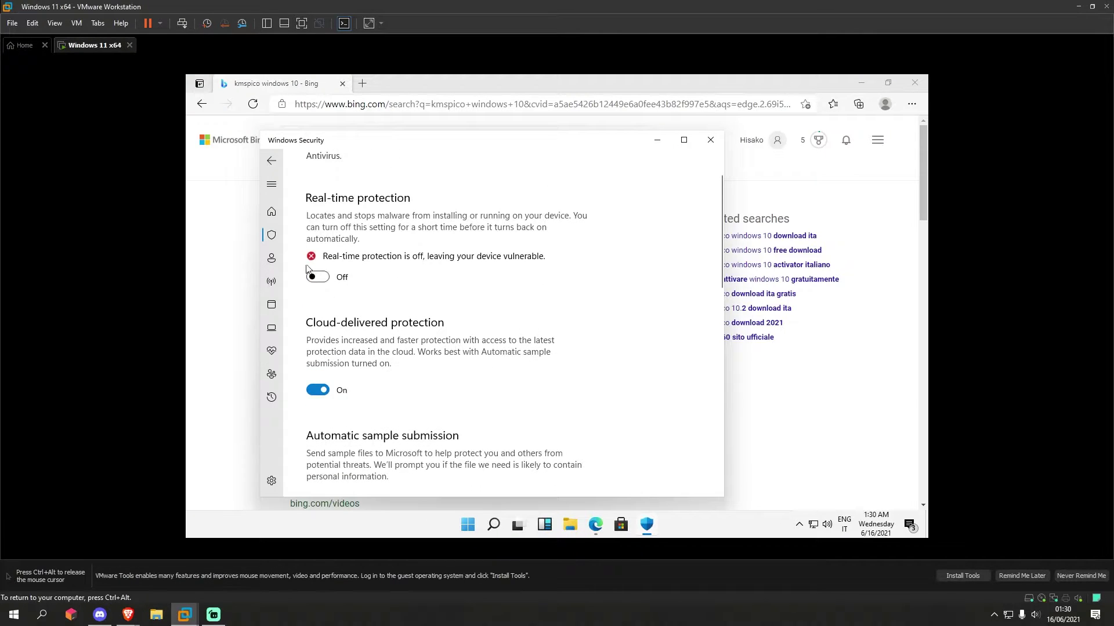
click(654, 144)
Step: Open the getkmspico.com site from the search results and look over its table of supported software
click(377, 223)
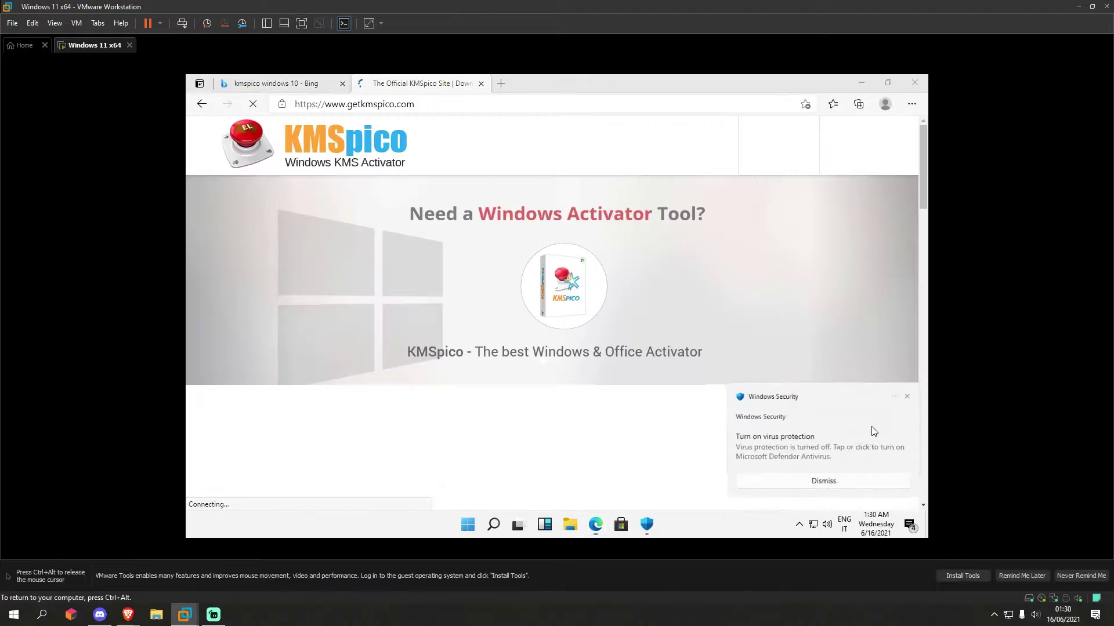
scroll(603, 307, down, 10)
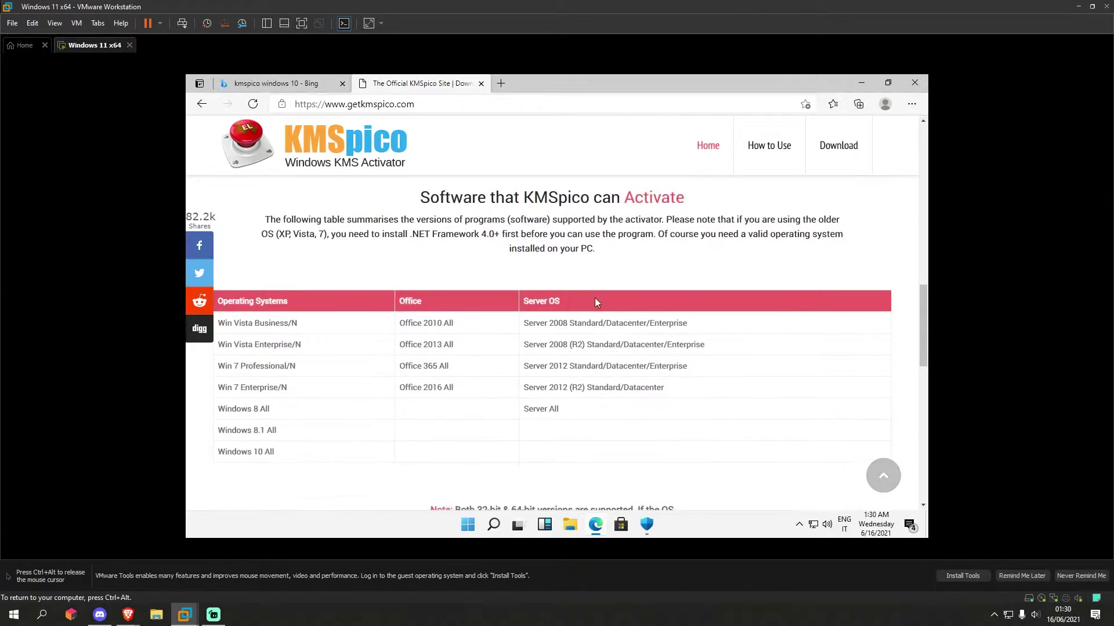
scroll(596, 301, down, 12)
Step: Open the site's How to Use page and examine the KMSpico installation instructions
click(524, 344)
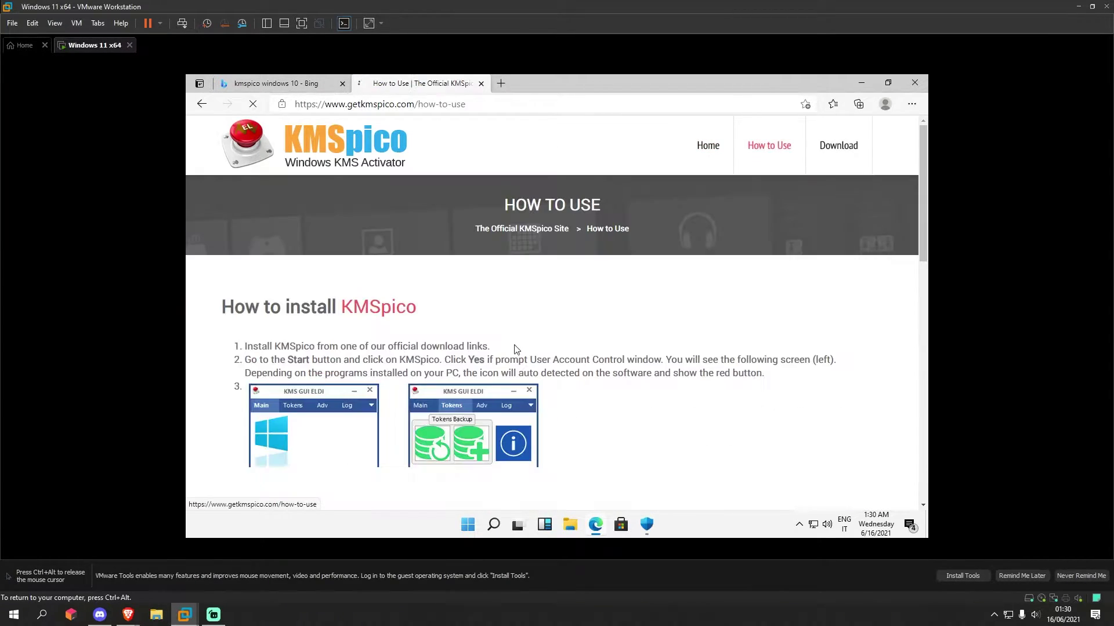
scroll(540, 253, down, 15)
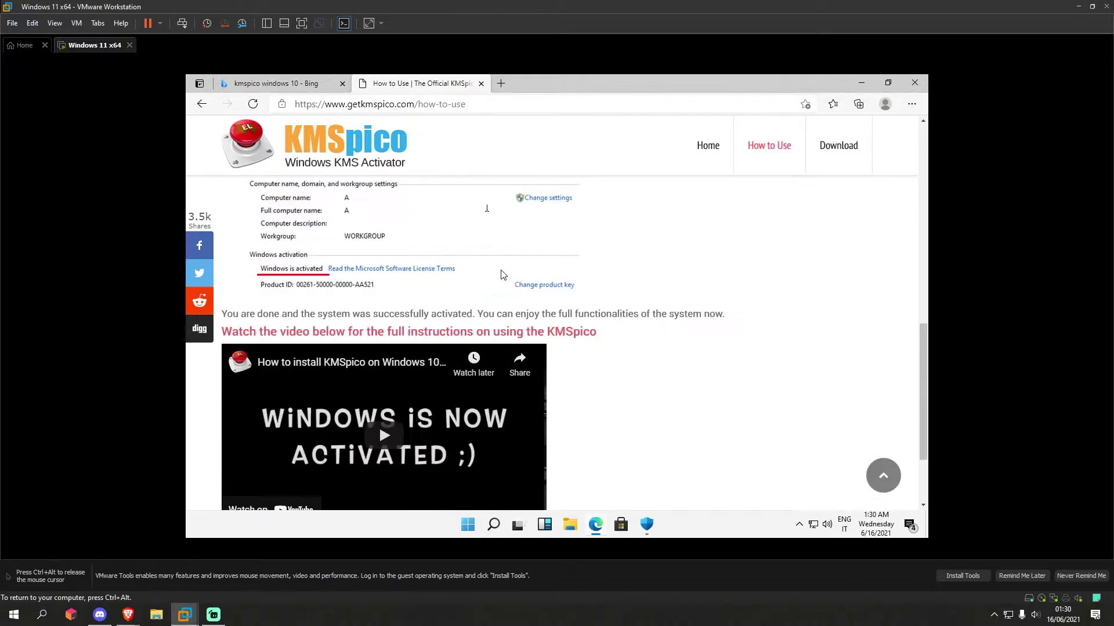
scroll(305, 261, down, 2)
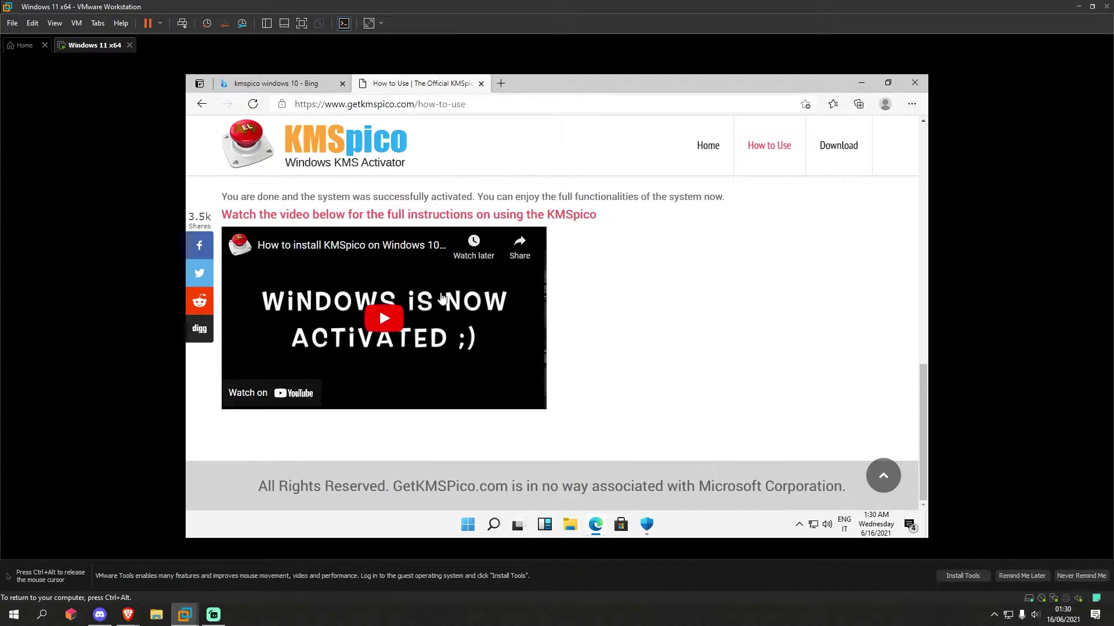
scroll(444, 301, up, 4)
scroll(443, 300, up, 10)
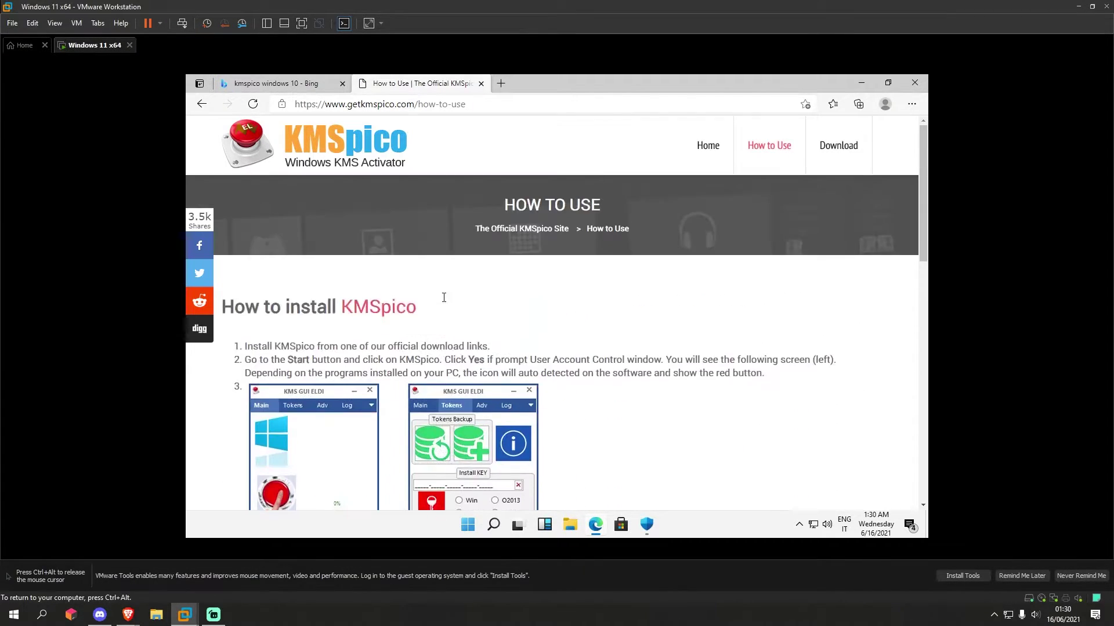
Step: Open the KMSpico site's Download page and look over the release list and ZIP password notice
click(838, 146)
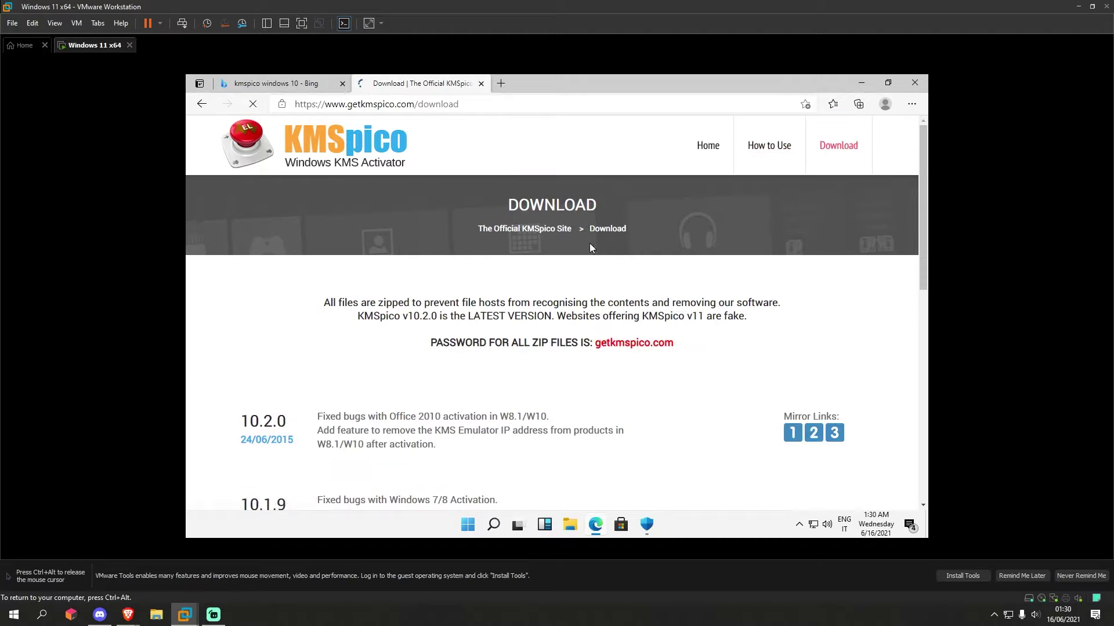
scroll(603, 368, down, 3)
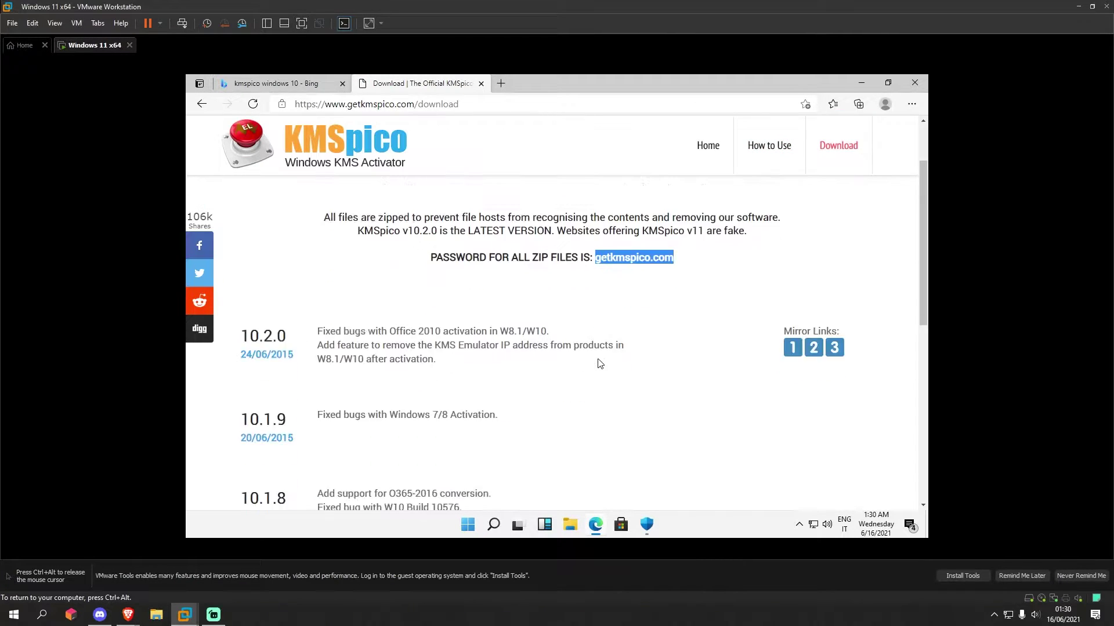
scroll(551, 342, up, 3)
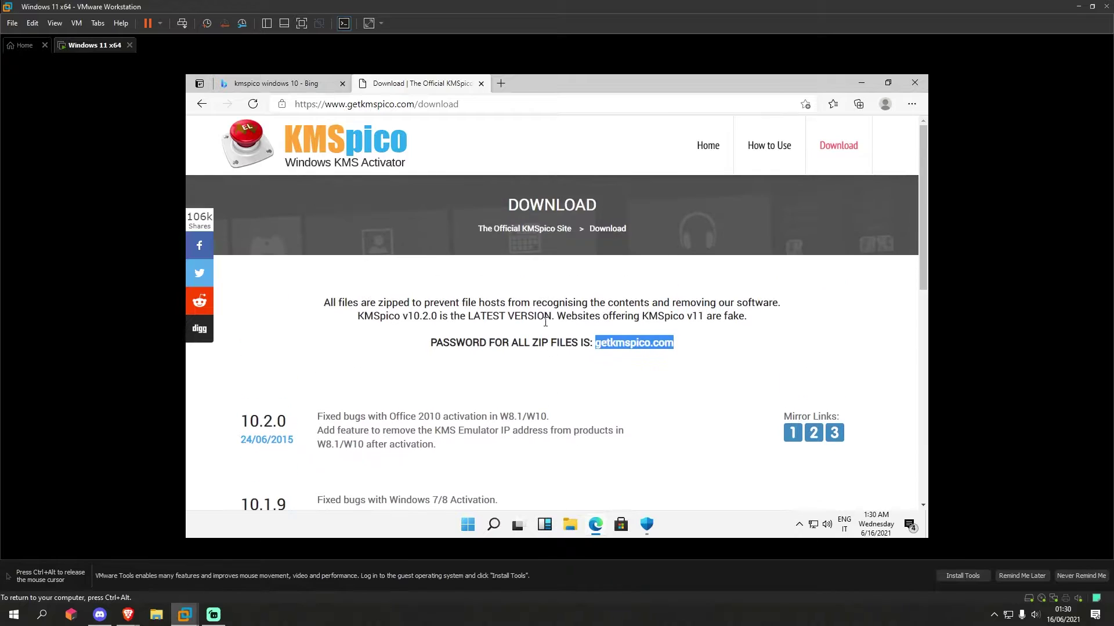
scroll(601, 255, down, 9)
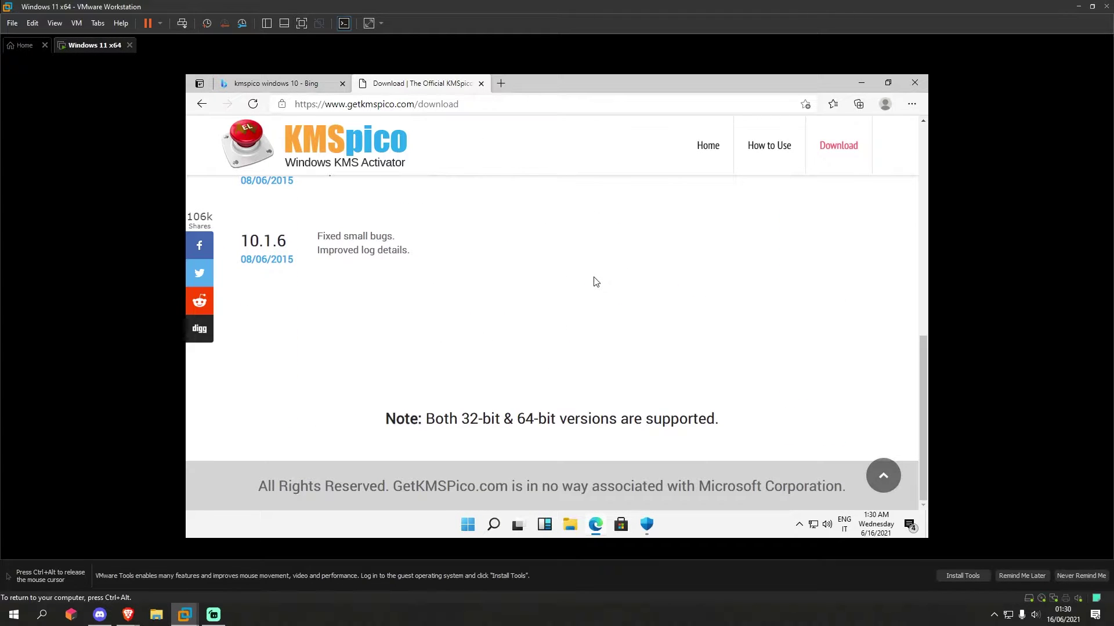
scroll(595, 290, up, 10)
scroll(527, 307, down, 1)
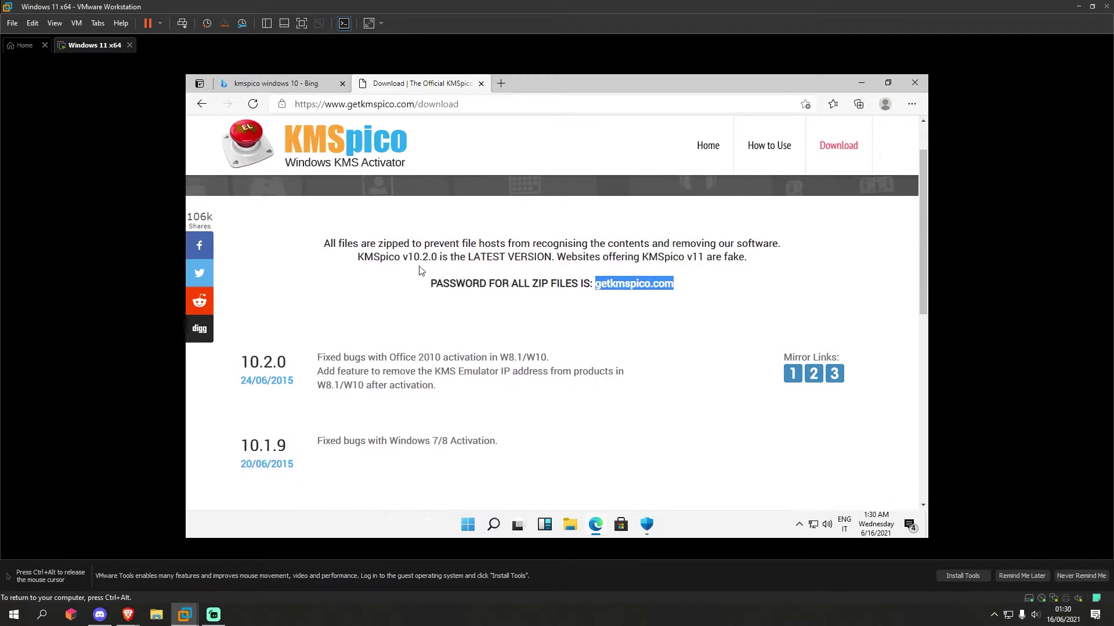
scroll(526, 308, up, 1)
Step: Highlight the ZIP file password on the download page and examine the version notes below it
click(556, 359)
drag(596, 345, 720, 349)
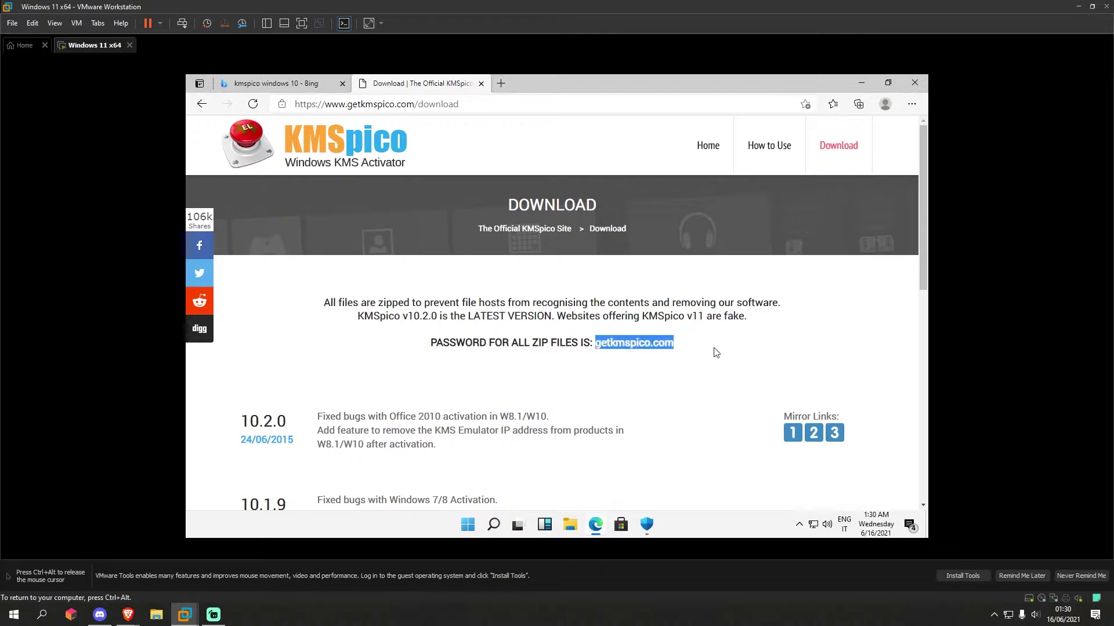
click(434, 416)
scroll(298, 406, down, 4)
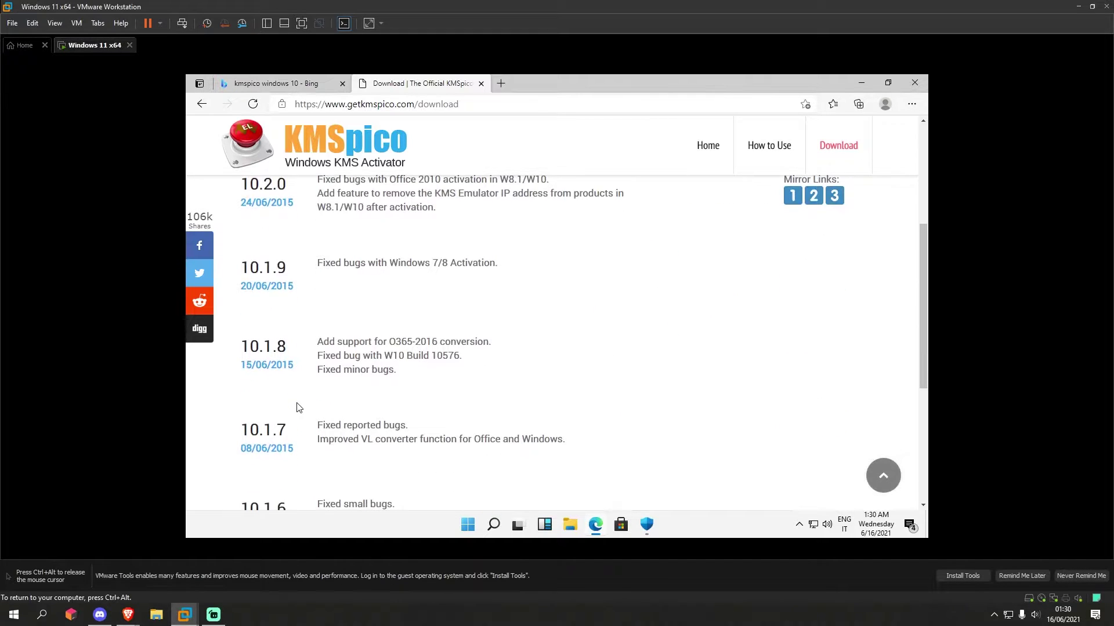
scroll(298, 406, down, 1)
scroll(307, 359, up, 3)
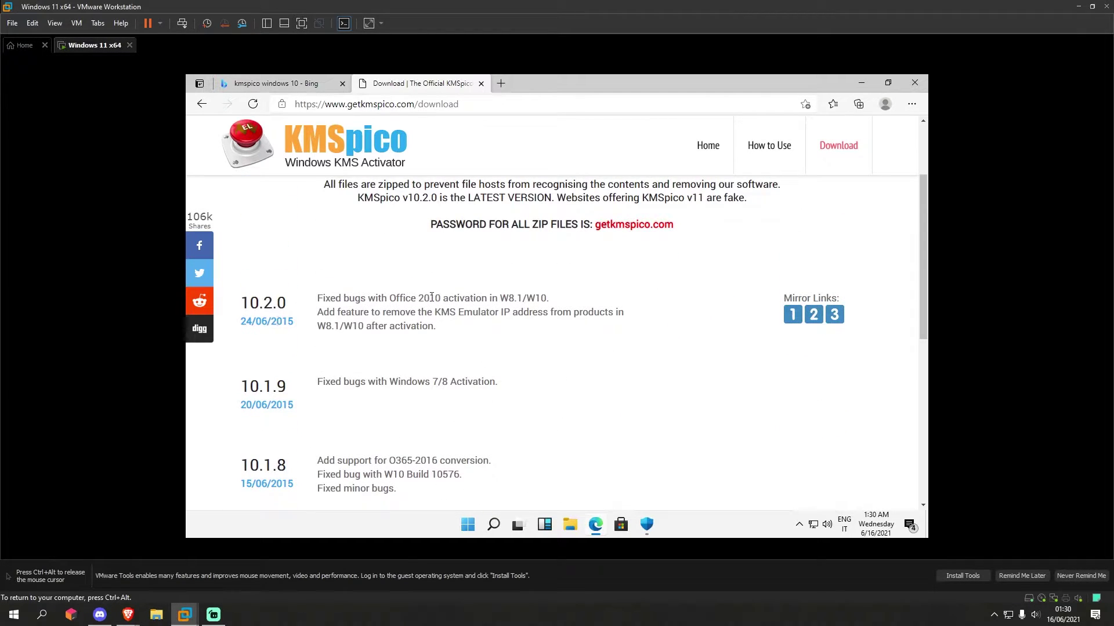
Step: Open mirror link 1 for KMSpico 10.2.0 and proceed to the file host's verification page
click(799, 317)
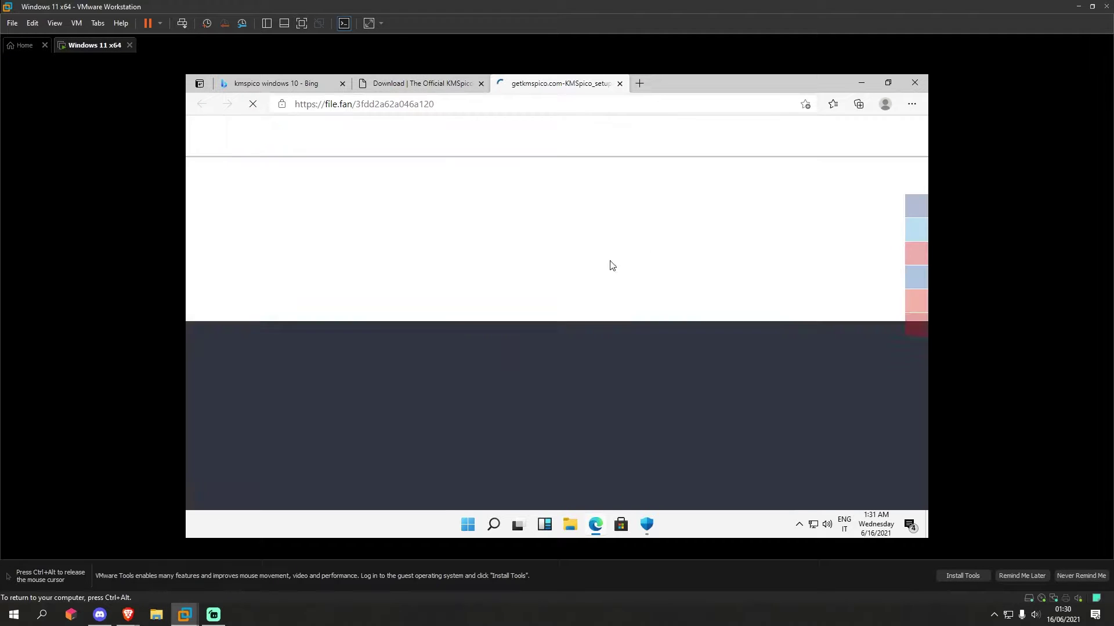
click(564, 294)
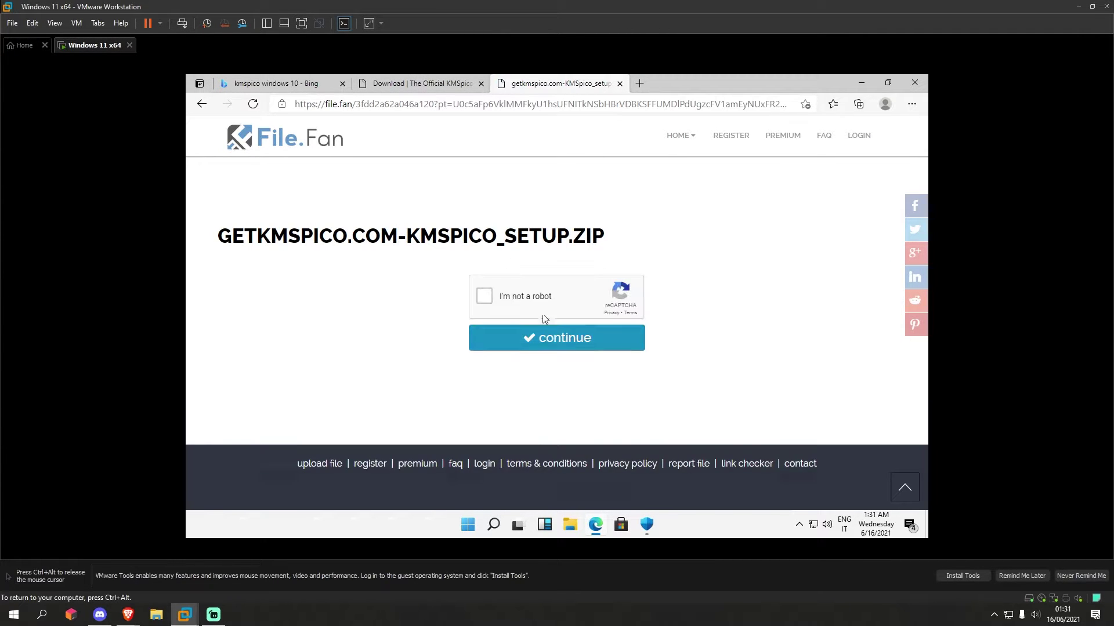
Step: Complete the parking meters image verification and start downloading getkmspico.com-KMSpico_setup.zip
click(565, 328)
click(553, 246)
click(543, 310)
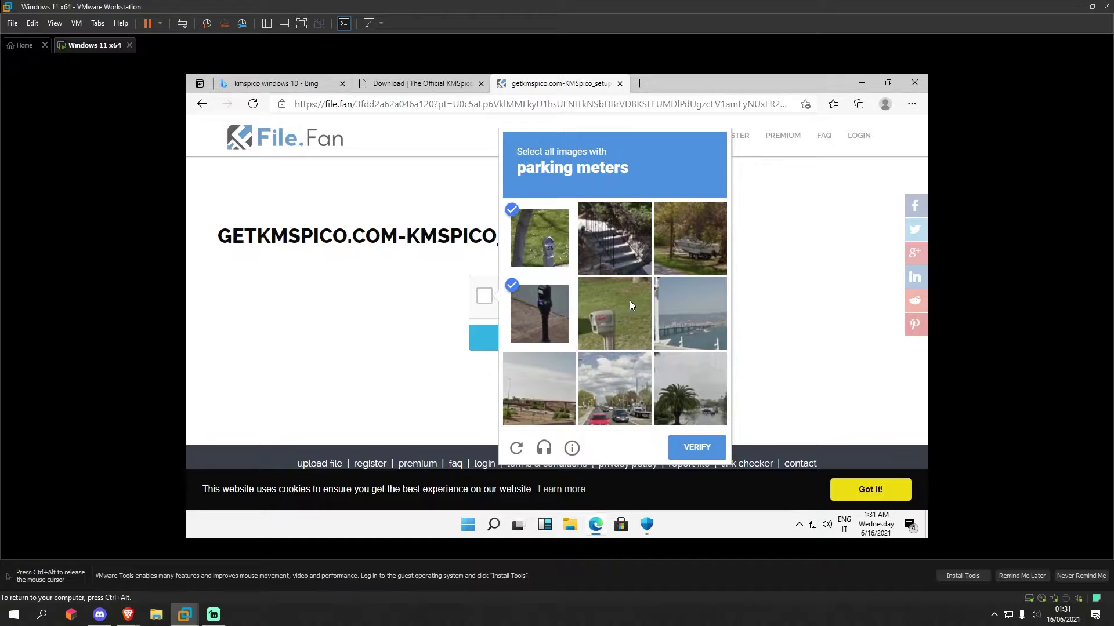
click(629, 300)
click(696, 446)
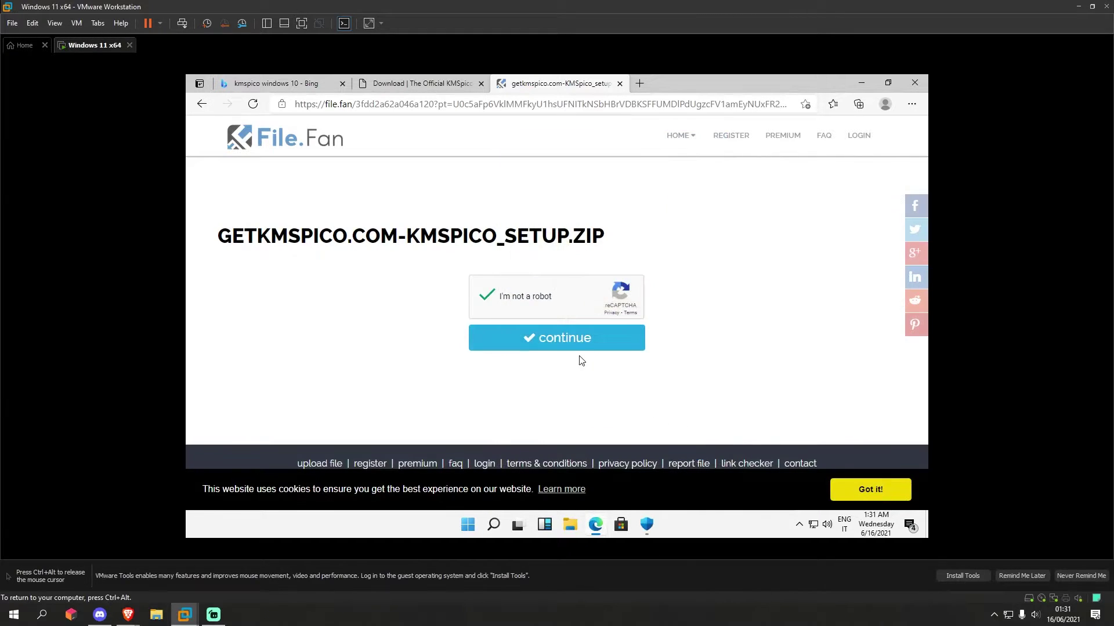
click(585, 344)
mouse_move(710, 158)
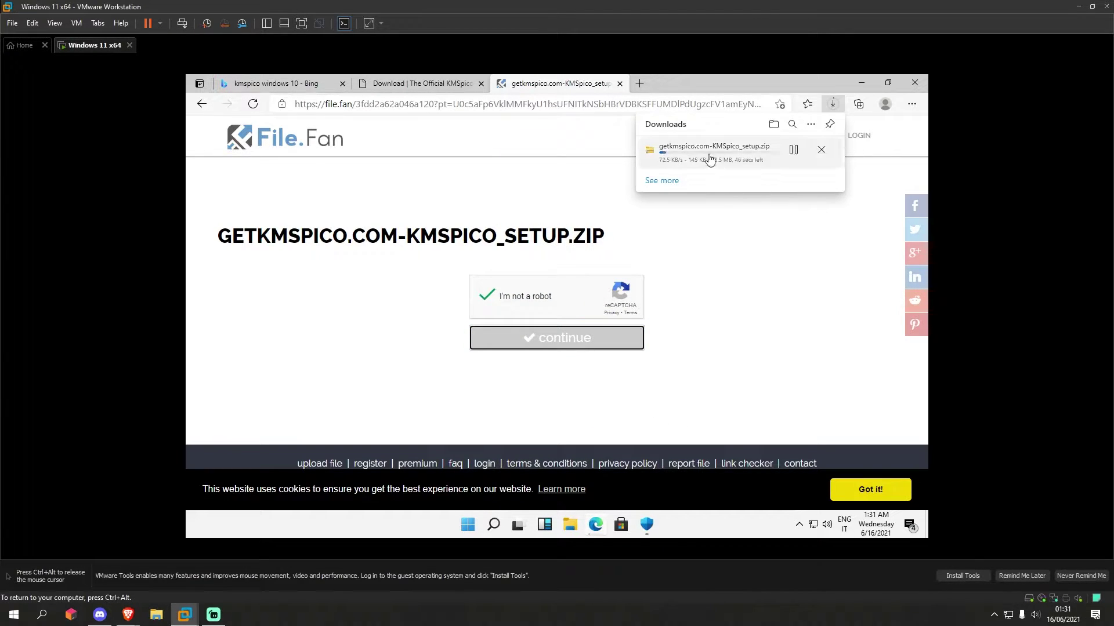
Step: Minimize the browser and open the Downloads folder in File Explorer to check the file in progress
click(860, 83)
click(569, 525)
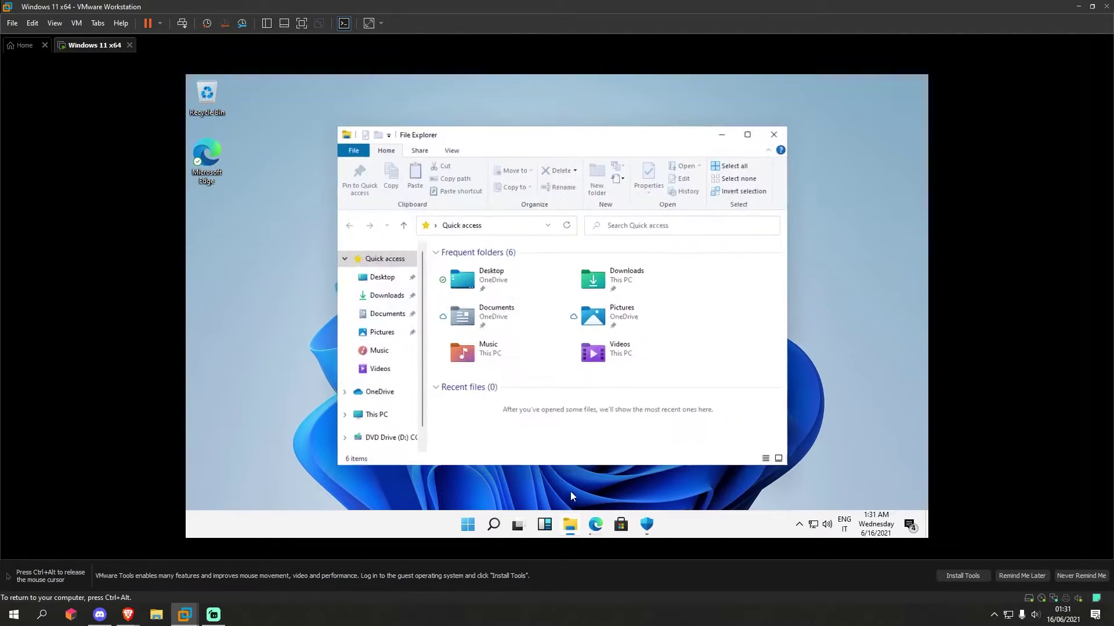
click(383, 277)
click(390, 296)
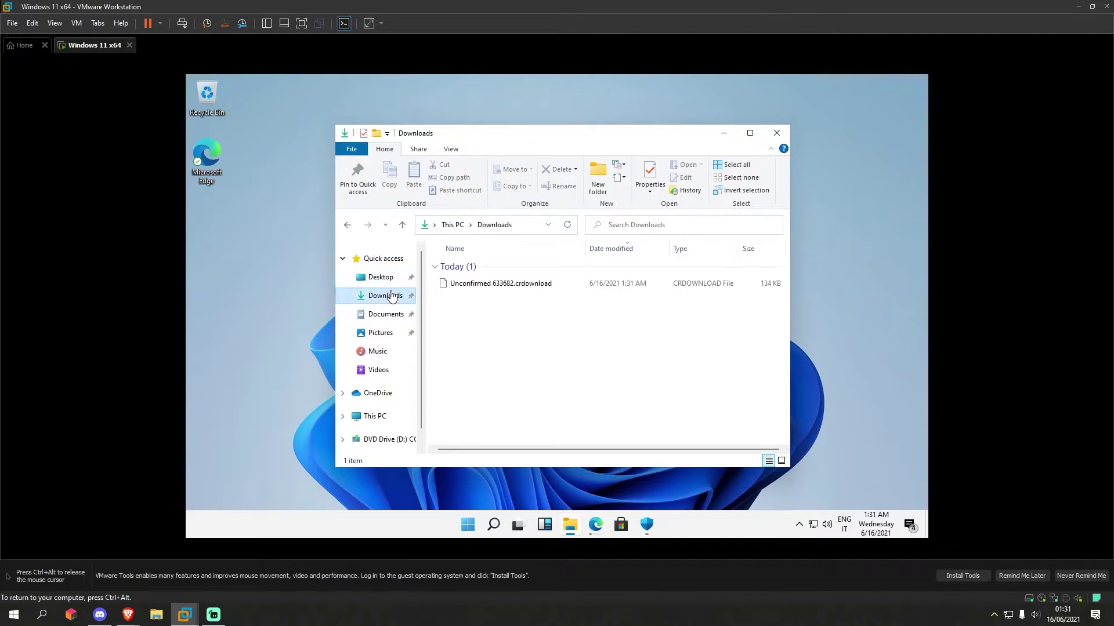
drag(493, 290, 394, 316)
Step: Look through the Documents, Pictures and Music folders and open This PC
click(386, 314)
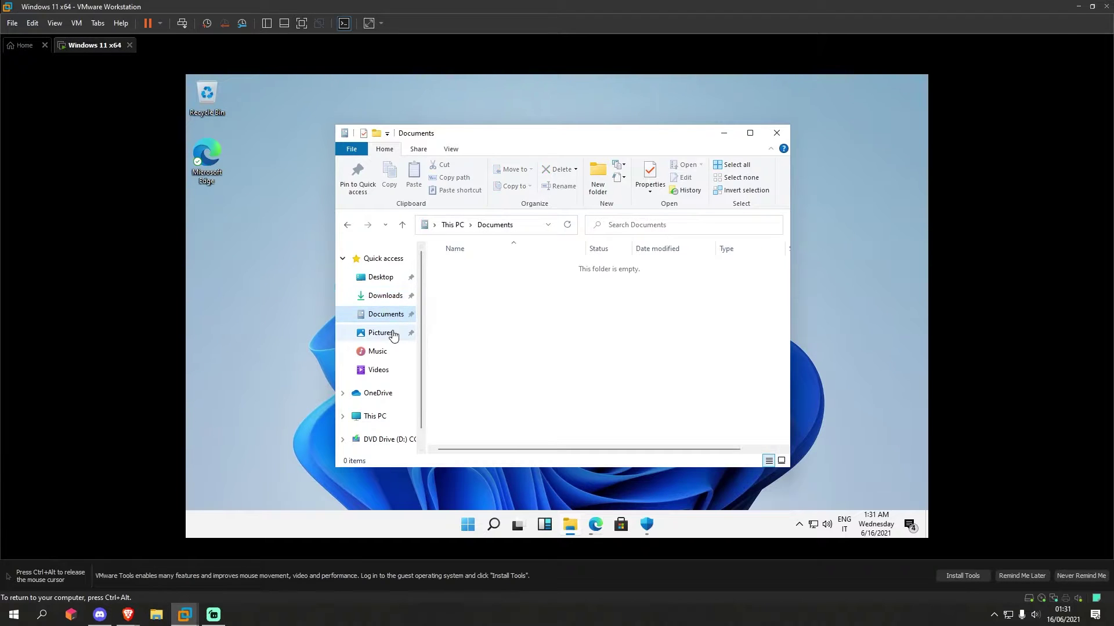
click(381, 333)
click(377, 351)
scroll(376, 383, down, 1)
click(374, 393)
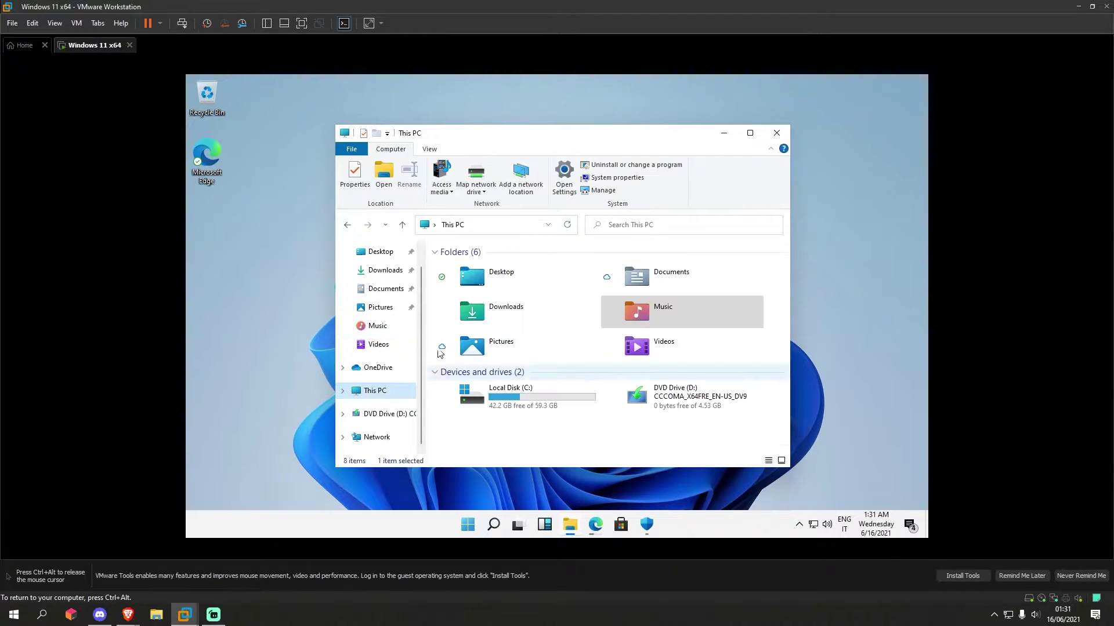
Step: Browse Local Disk (C:), looking into the Users folder and through the contents of the Windows folder
double_click(510, 383)
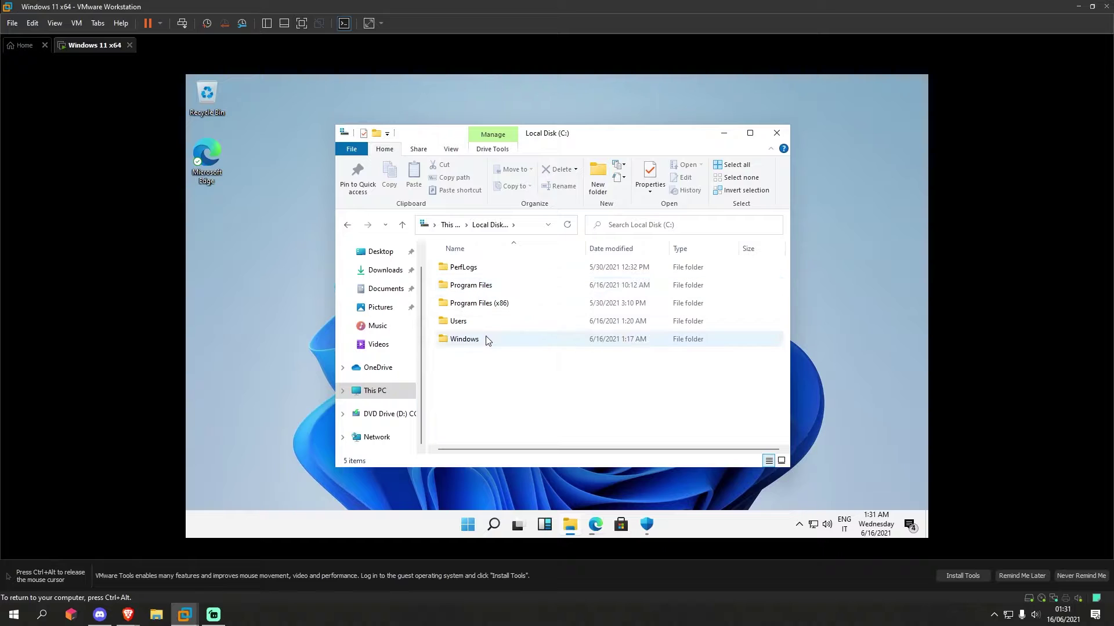
double_click(473, 321)
click(347, 225)
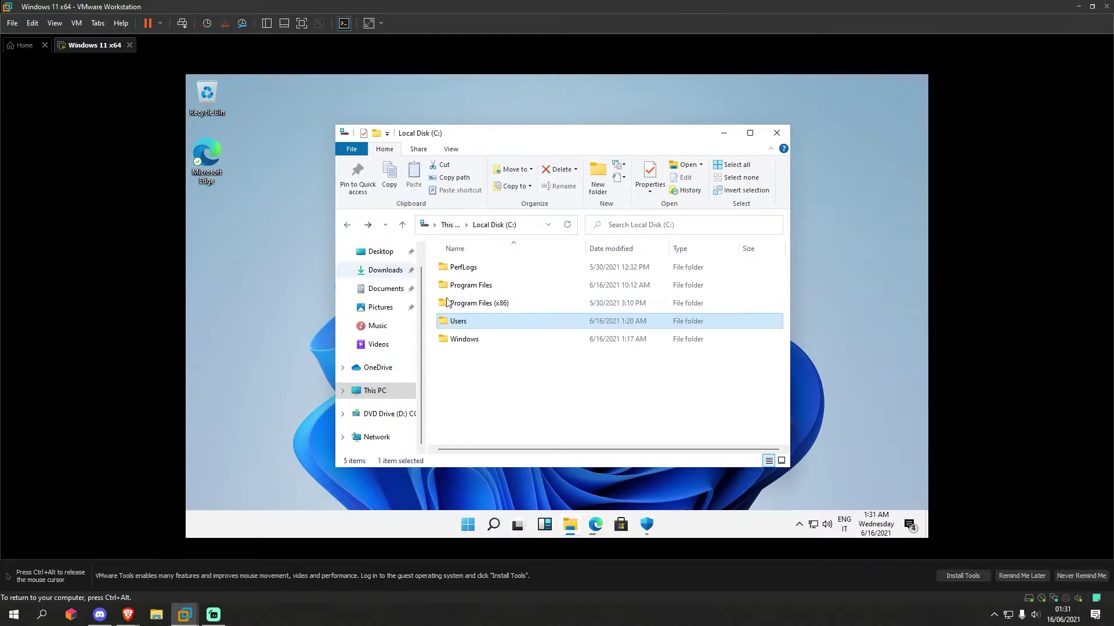
double_click(473, 340)
scroll(522, 313, down, 8)
scroll(563, 339, down, 15)
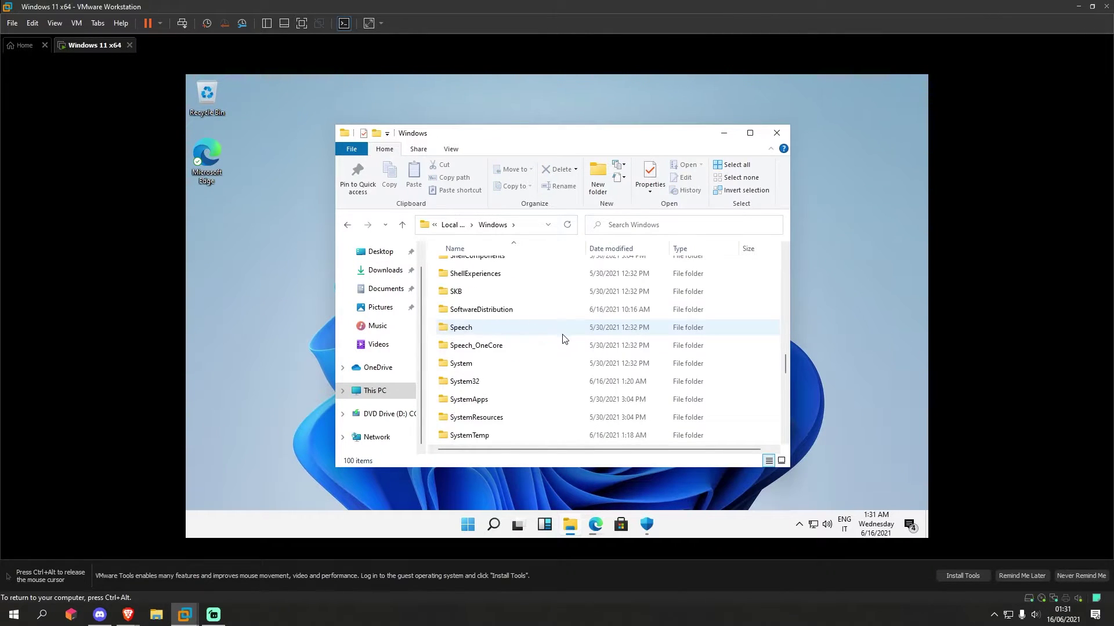
scroll(676, 357, up, 5)
drag(786, 392, 801, 429)
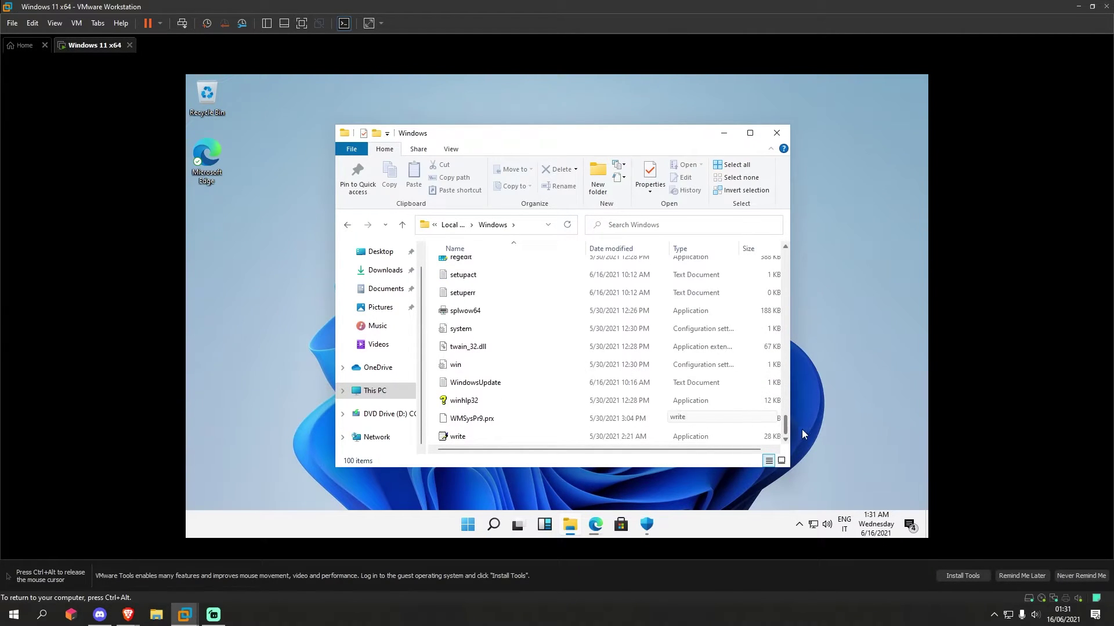
Step: Check the partial download in the Downloads folder again and switch back to Microsoft Edge
click(384, 271)
drag(467, 283, 484, 285)
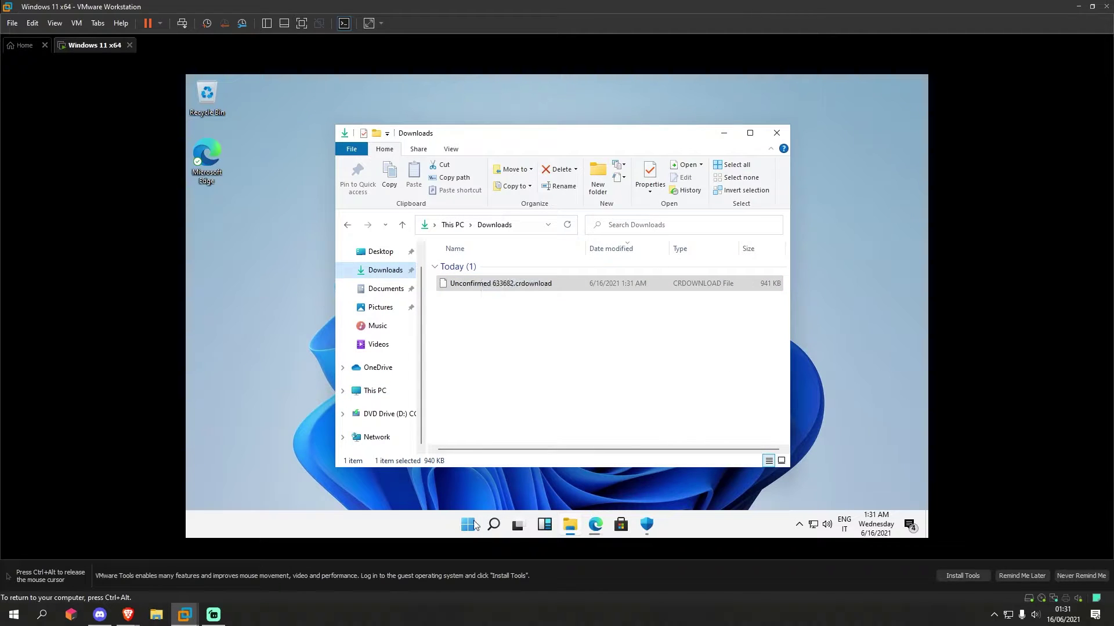
click(594, 525)
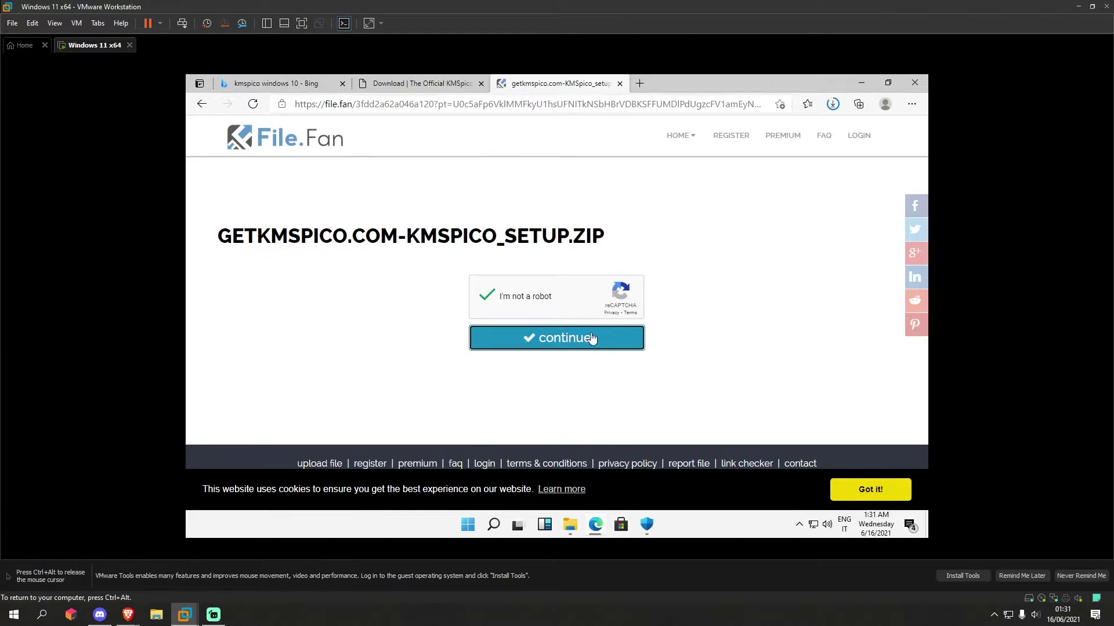
Step: Download getkmspico.com-KMSpico_setup.zip from the File.Fan page, open the archive and minimize the browser
click(591, 338)
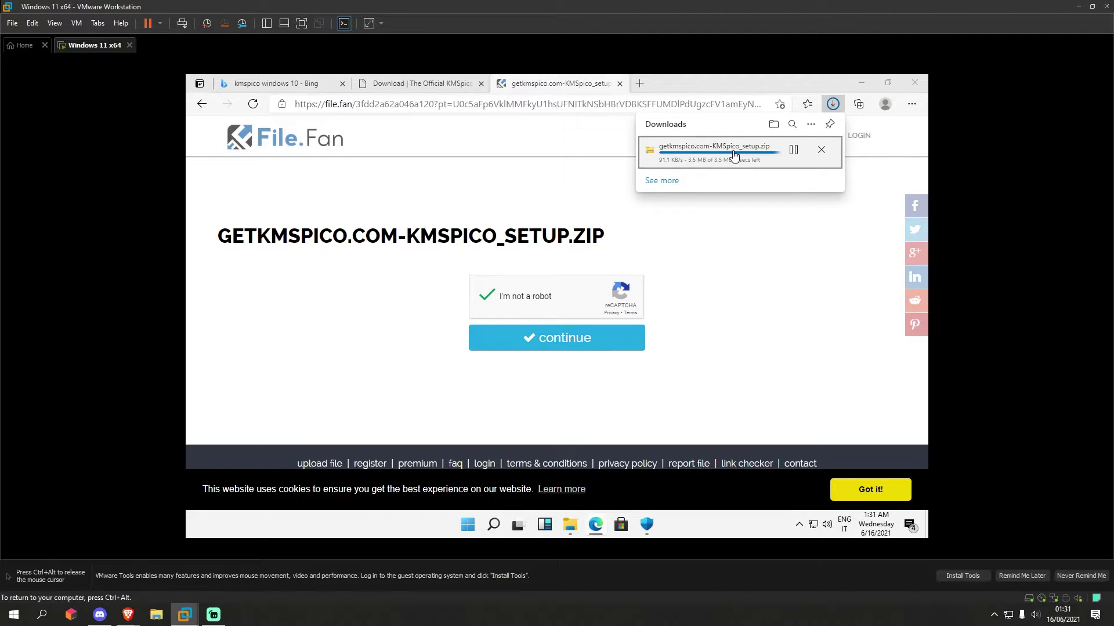
click(740, 154)
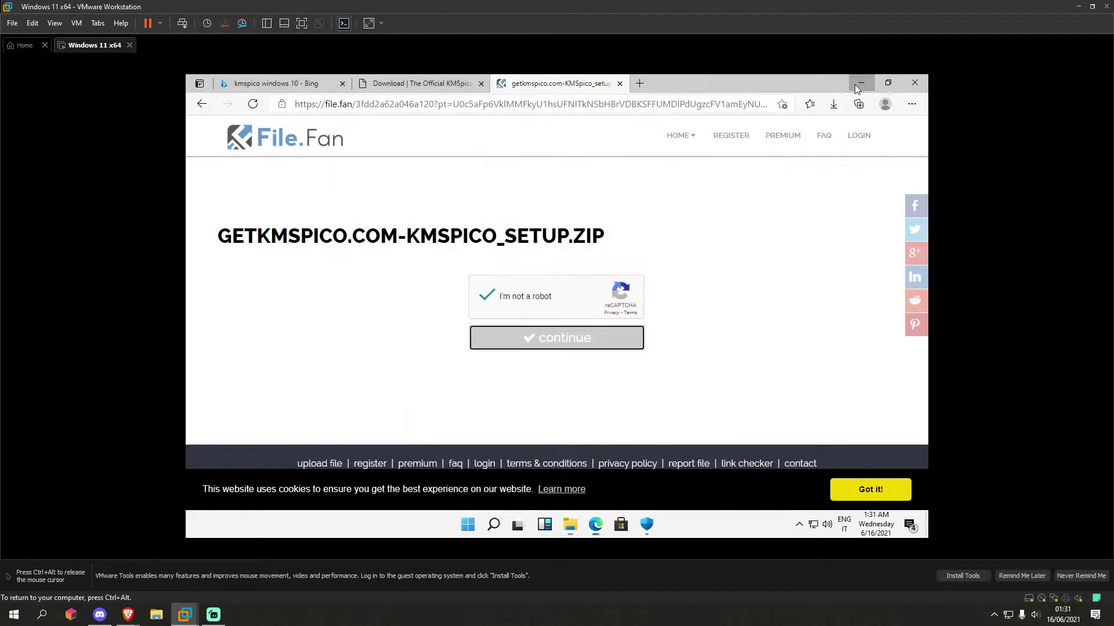
click(860, 83)
Step: Extract KMSpico_setup from the archive to the desktop by entering the archive password, and close the File Explorer windows
drag(485, 281, 395, 291)
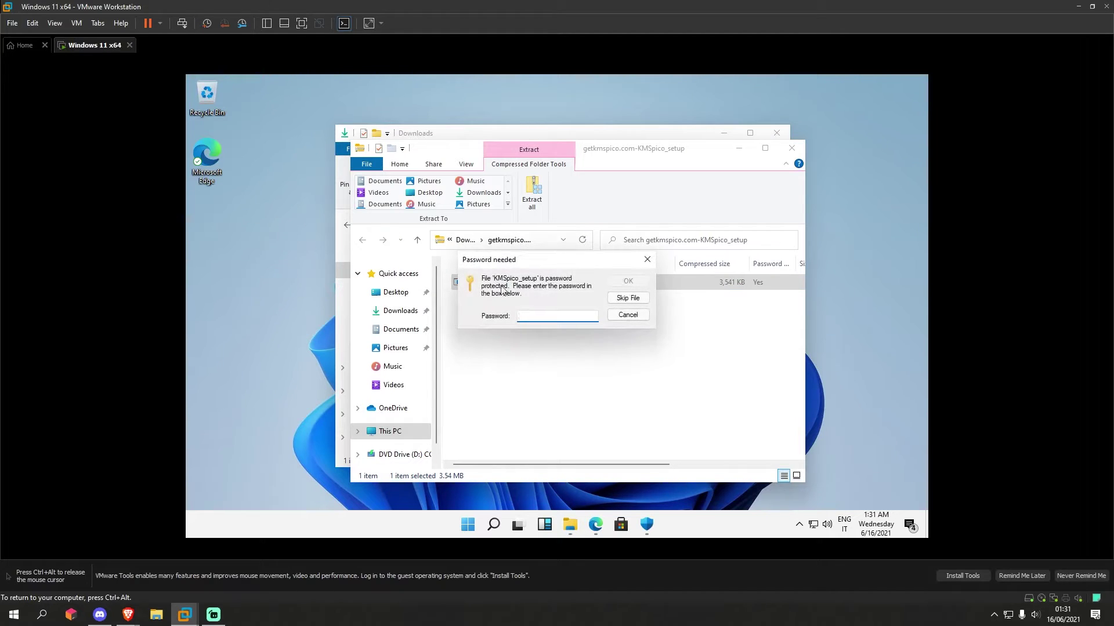
click(627, 282)
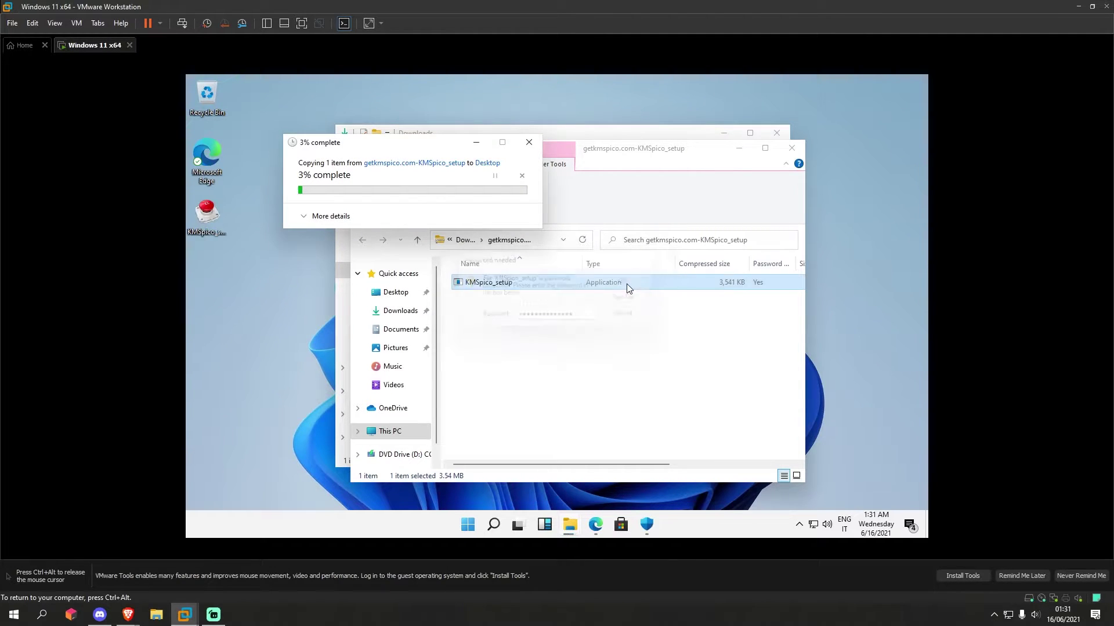
click(792, 149)
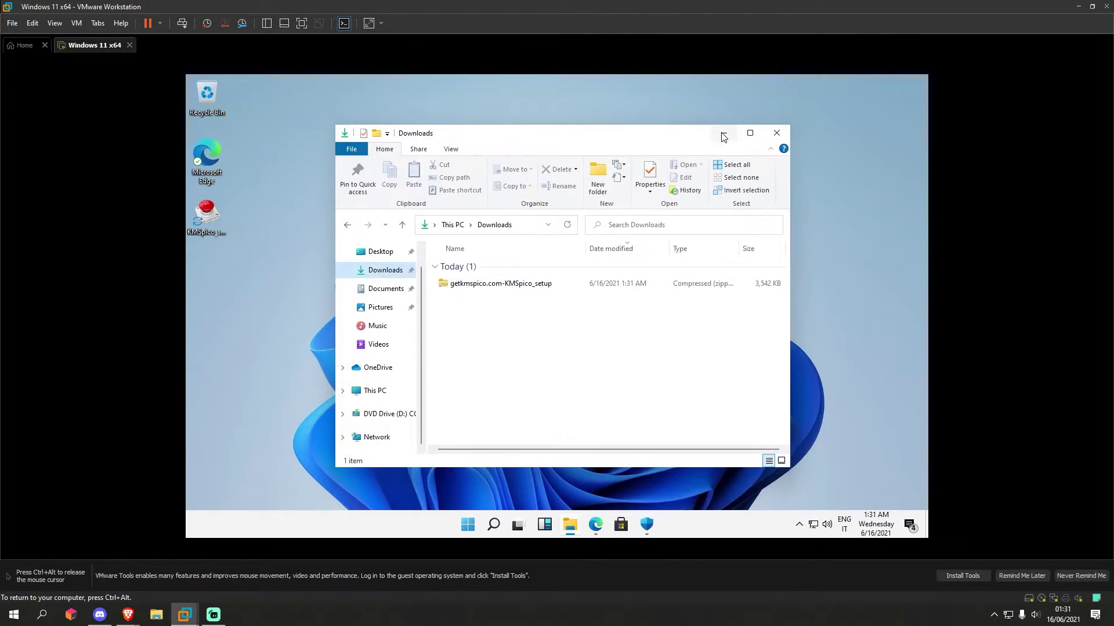
drag(722, 138, 760, 137)
click(790, 134)
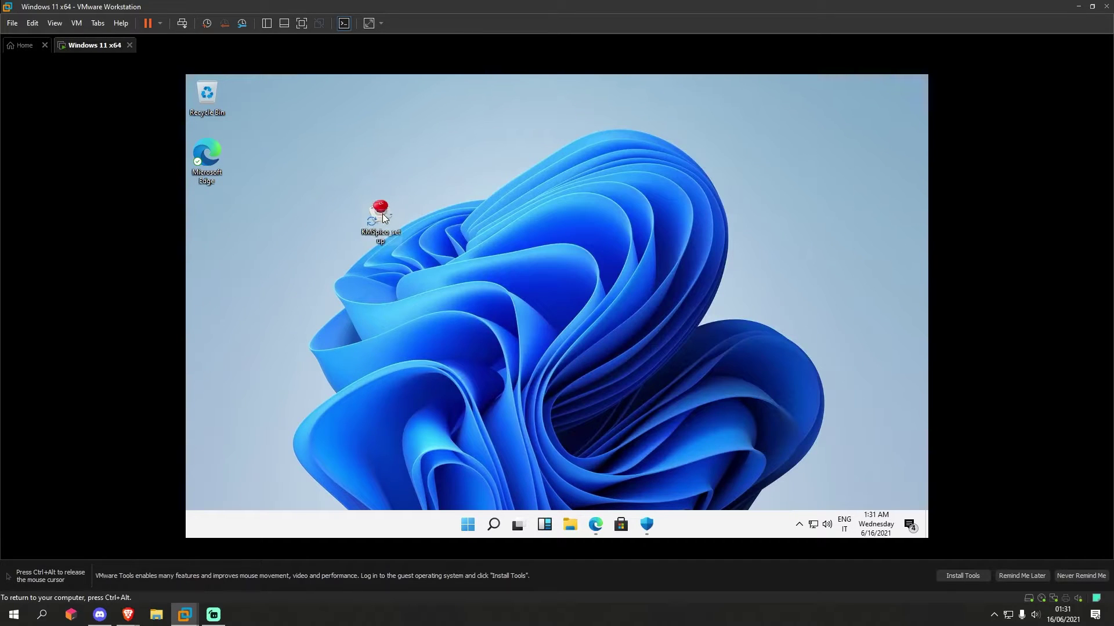
Step: Run KMSpico_setup from the desktop and install KMSpico in C:\Program Files\KMSpico
double_click(382, 214)
click(488, 382)
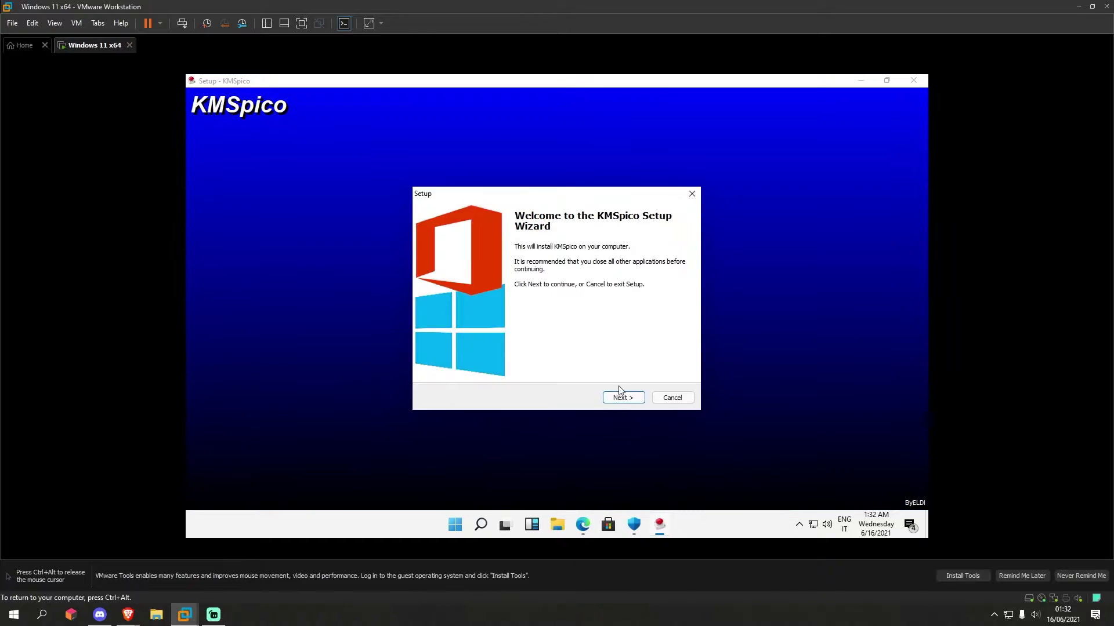
click(624, 397)
click(622, 397)
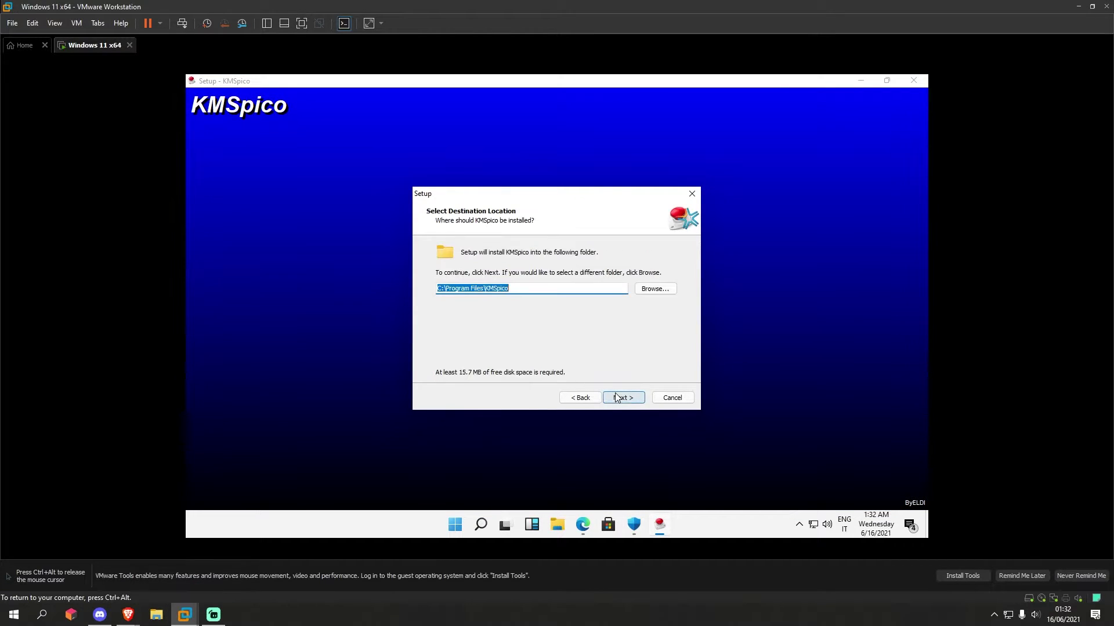
click(622, 397)
click(620, 397)
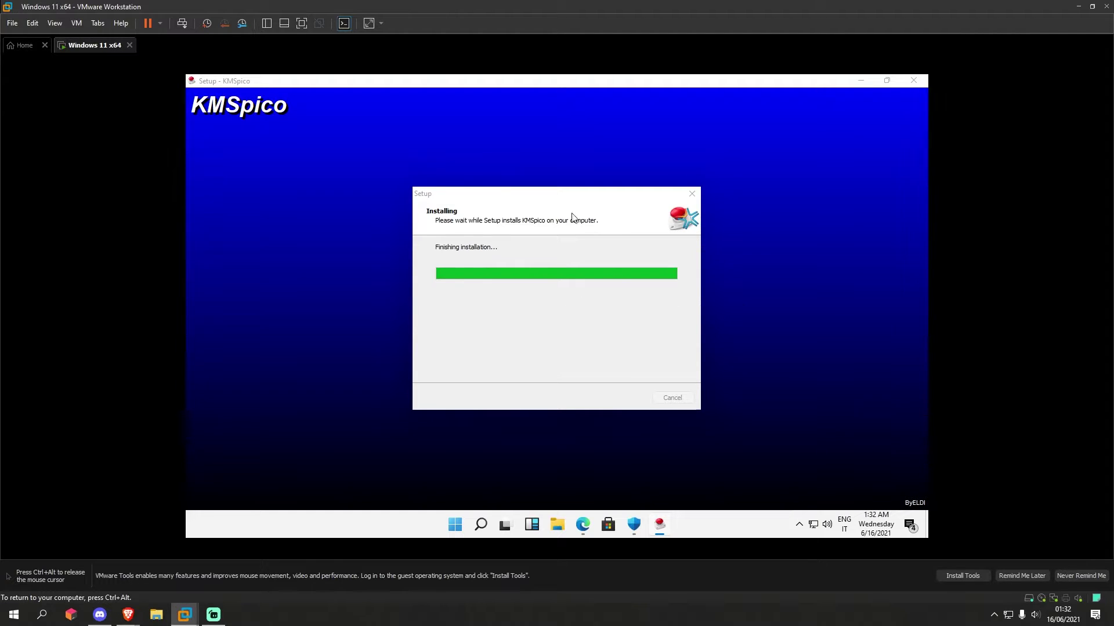
Step: Turn off automatic sample submission and cloud-delivered protection in Windows Security, and return to the Virus & threat protection page
click(640, 529)
scroll(381, 361, down, 2)
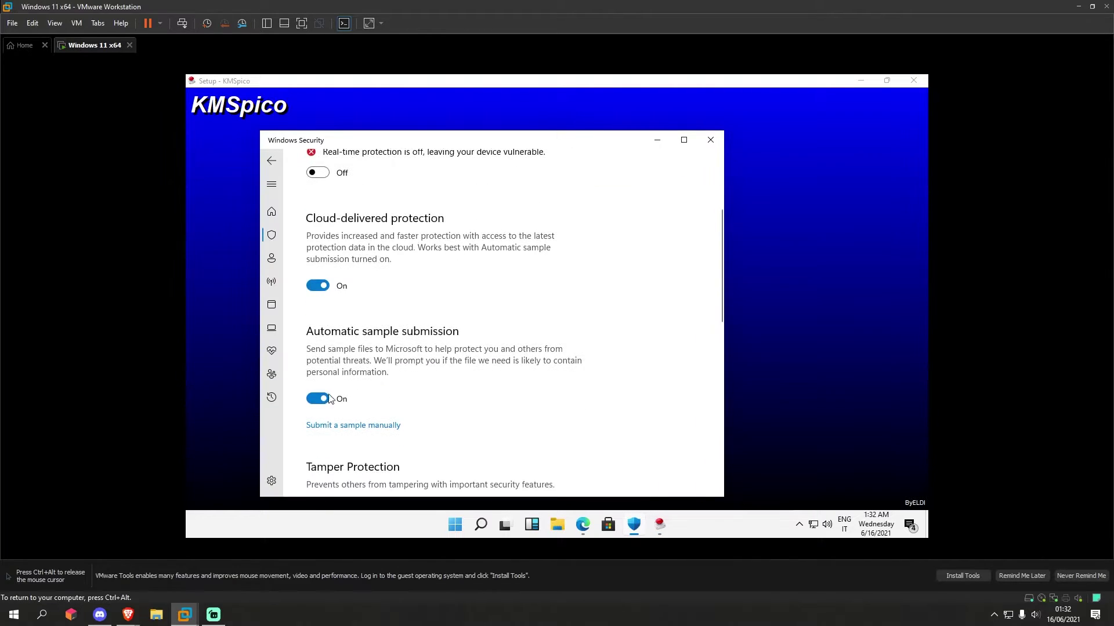
click(318, 398)
click(318, 285)
scroll(325, 301, up, 2)
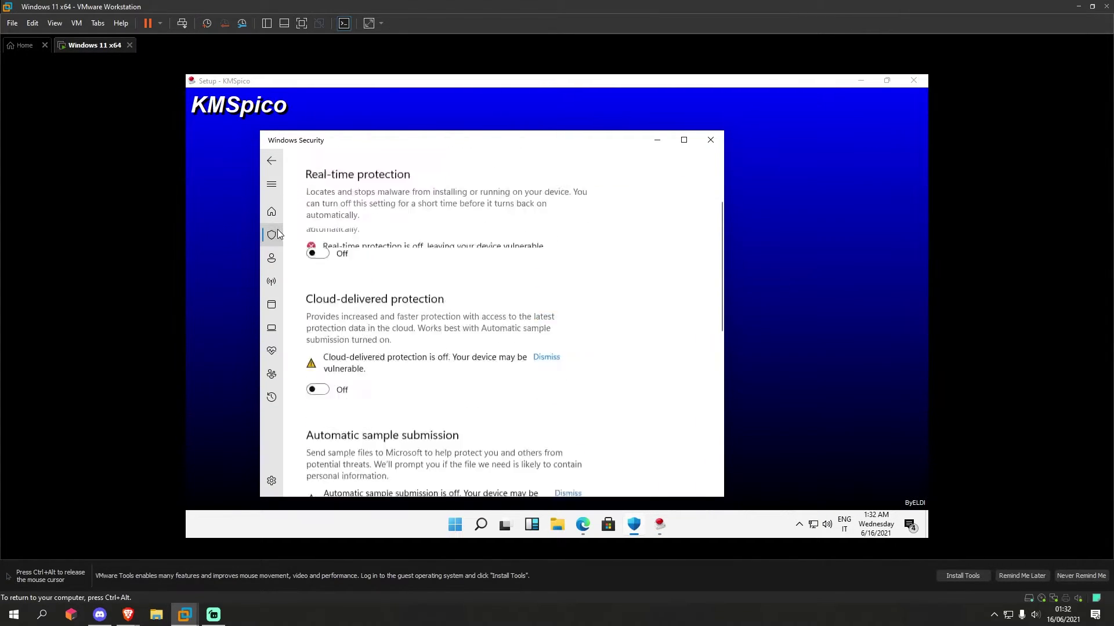
key(alt+Left)
scroll(393, 316, down, 4)
scroll(393, 317, down, 1)
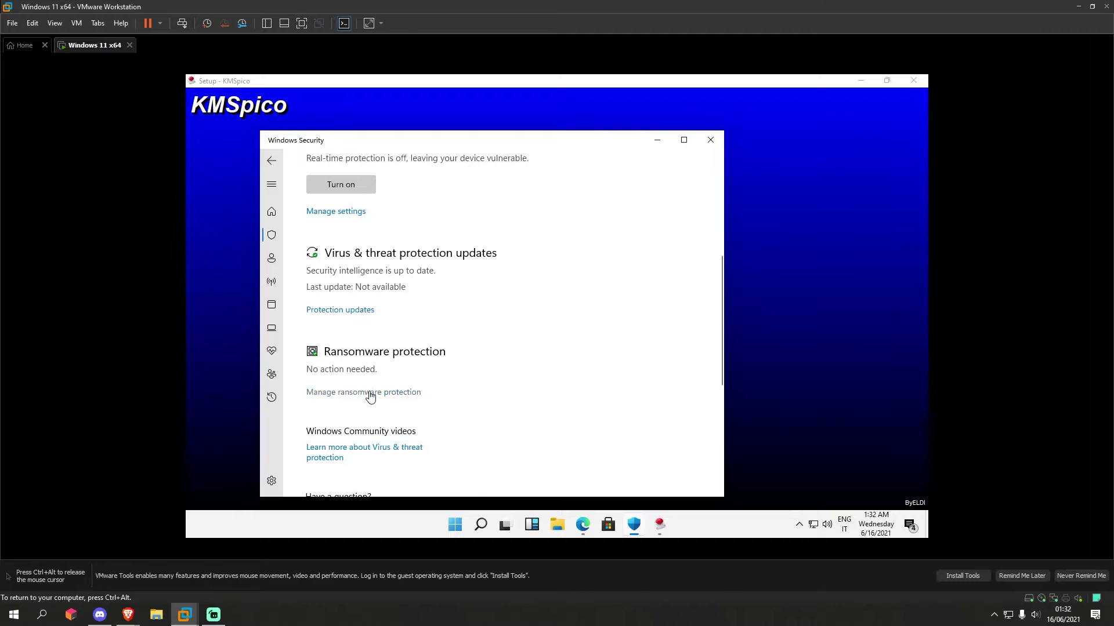
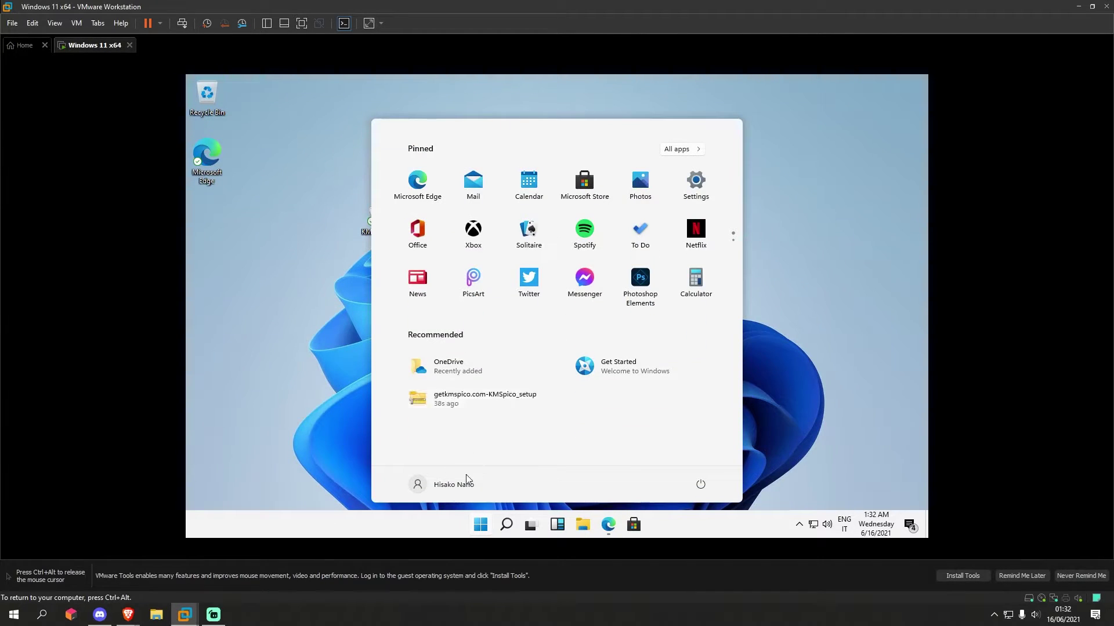
Step: Open the Taskbar settings, go to the Settings home page and skip the offer to get more out of Windows
click(537, 437)
click(443, 521)
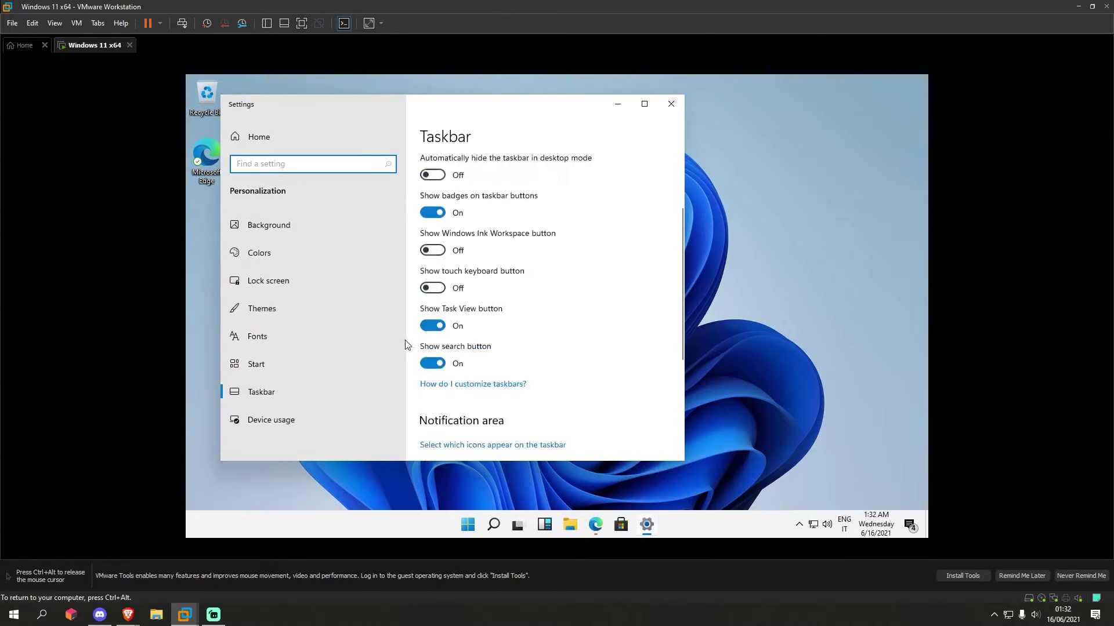
click(252, 139)
scroll(481, 371, down, 3)
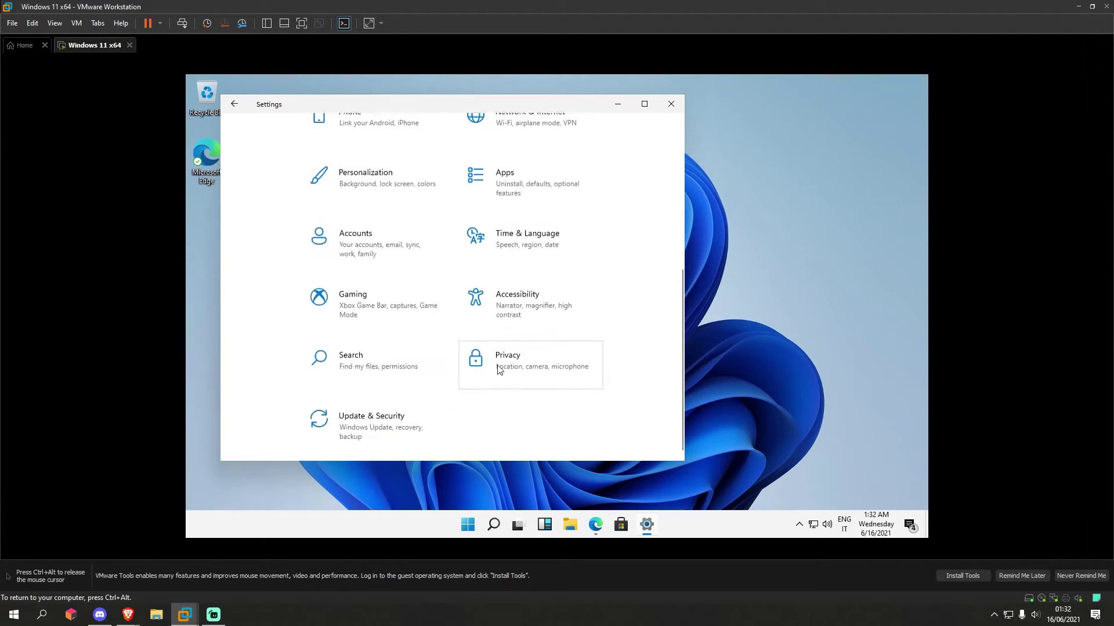
scroll(477, 406, up, 5)
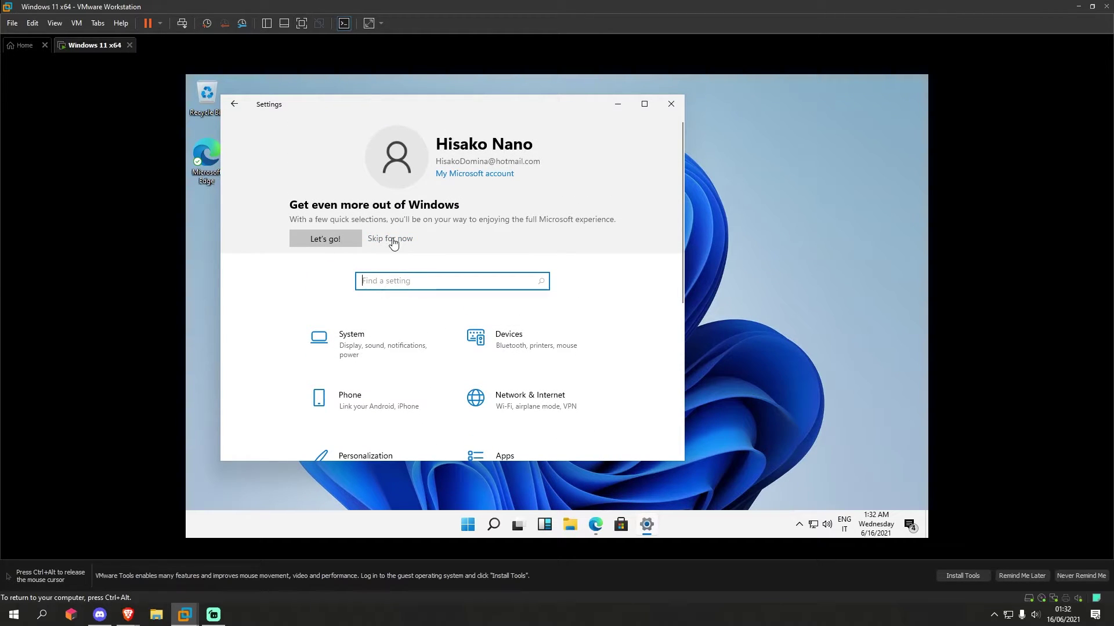
click(393, 244)
Step: Examine the About page of the System settings and return to the Settings home page
click(386, 343)
scroll(325, 371, down, 3)
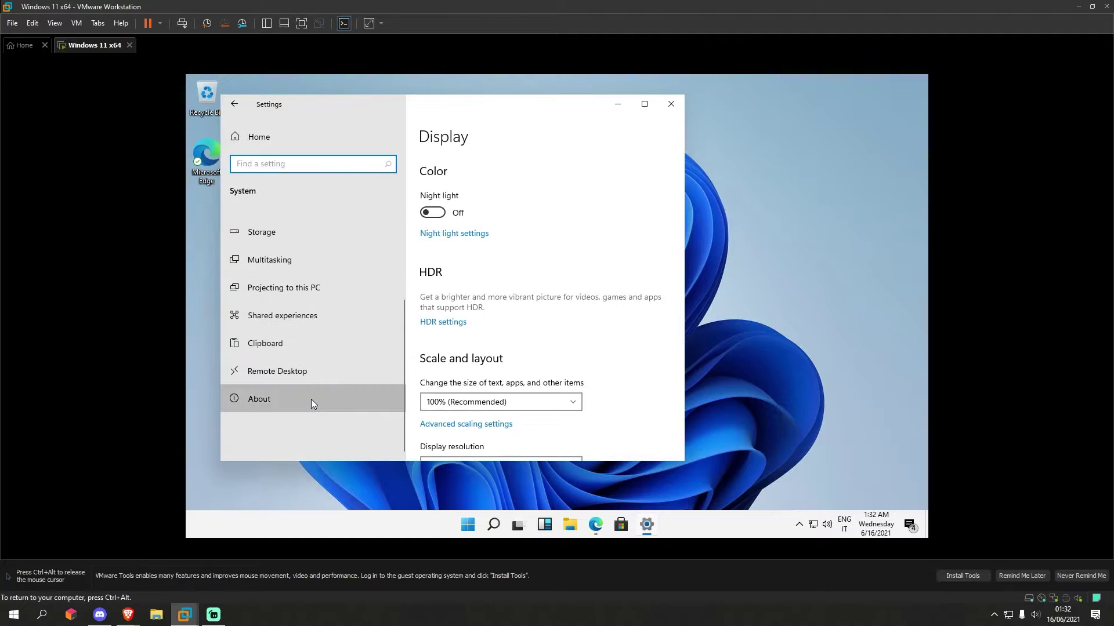
click(311, 402)
click(258, 137)
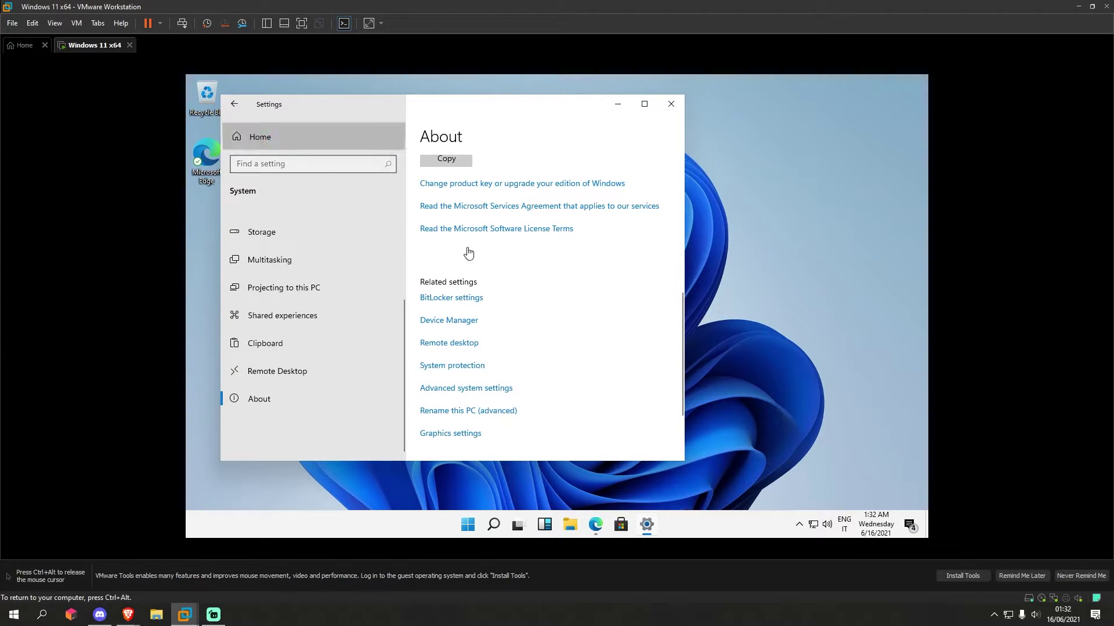
Step: Apply the Windows (dark) theme in the Personalization settings and look through the rest of the Themes page
scroll(506, 364, down, 2)
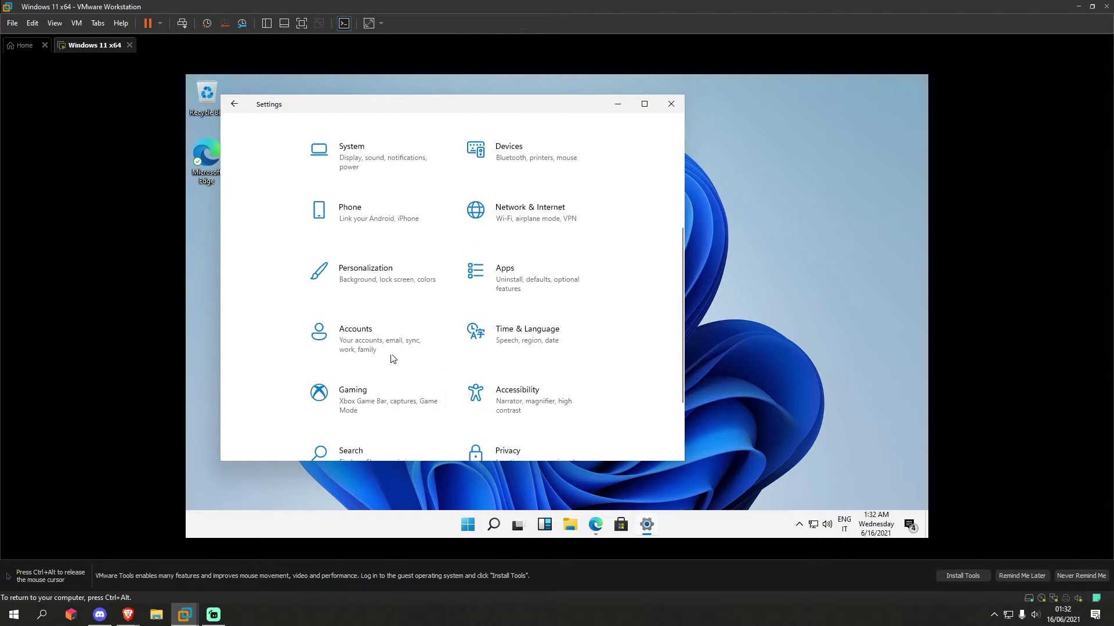
click(444, 293)
scroll(480, 301, down, 5)
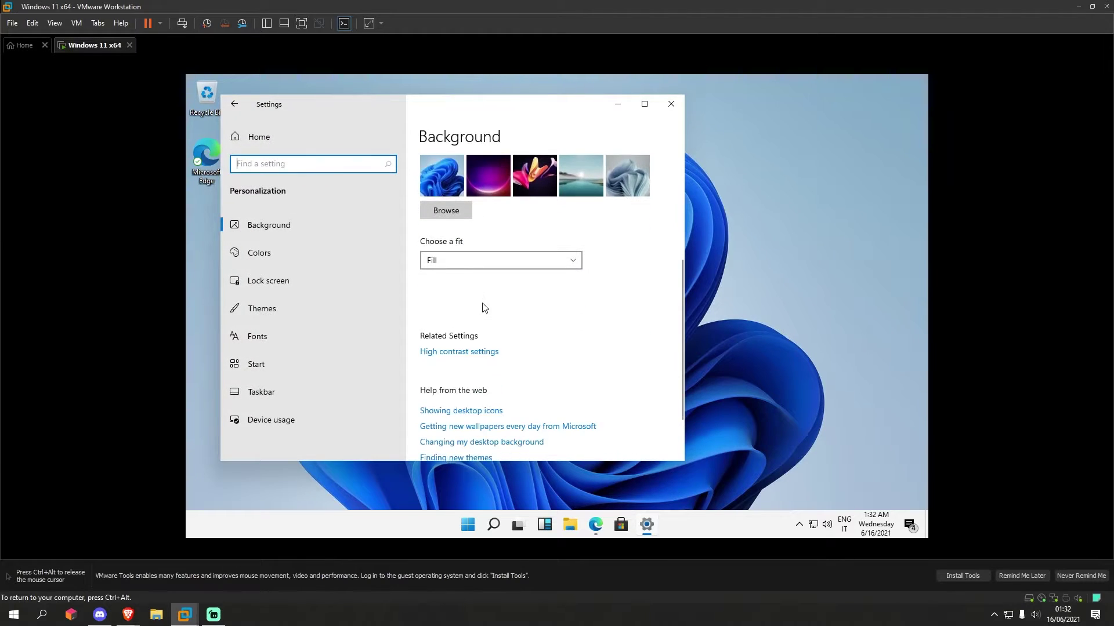
click(284, 305)
scroll(496, 273, down, 4)
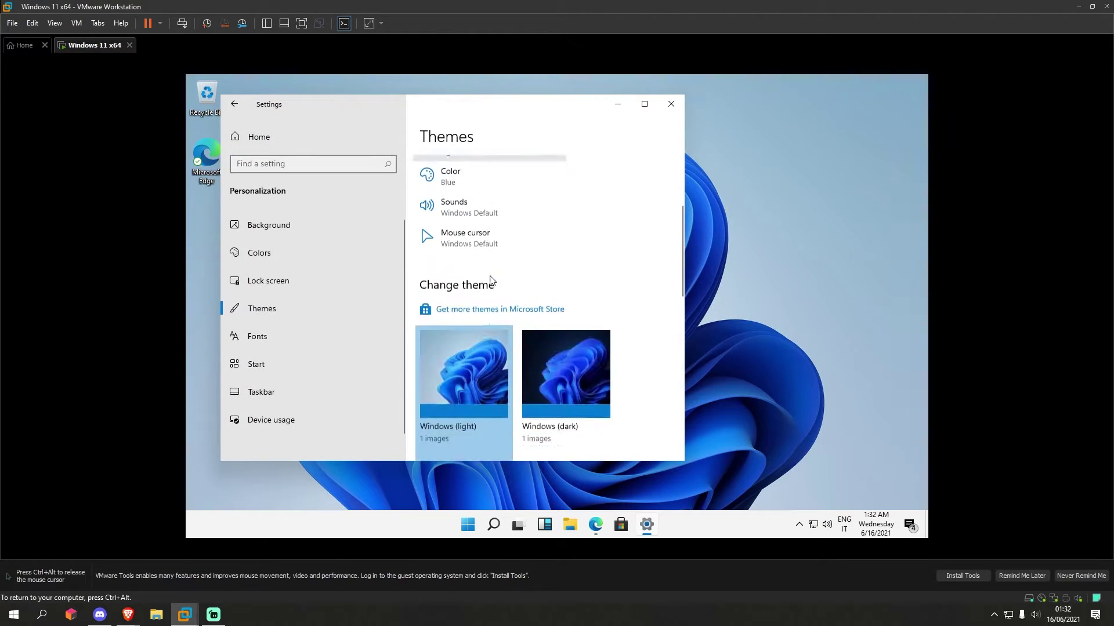
click(571, 279)
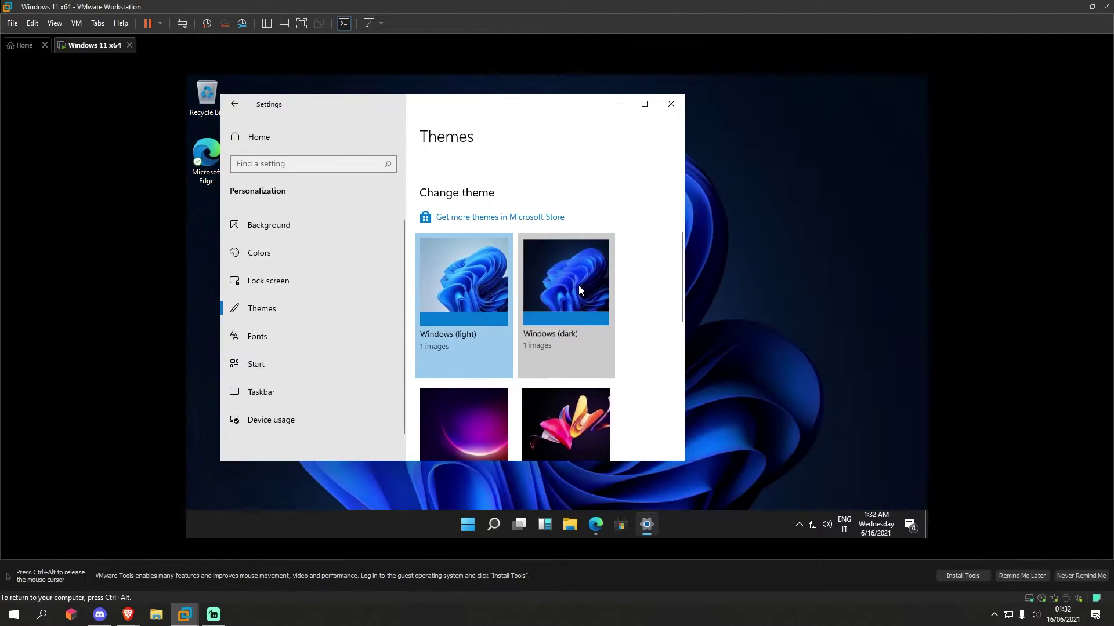
scroll(556, 302, down, 6)
scroll(572, 303, down, 5)
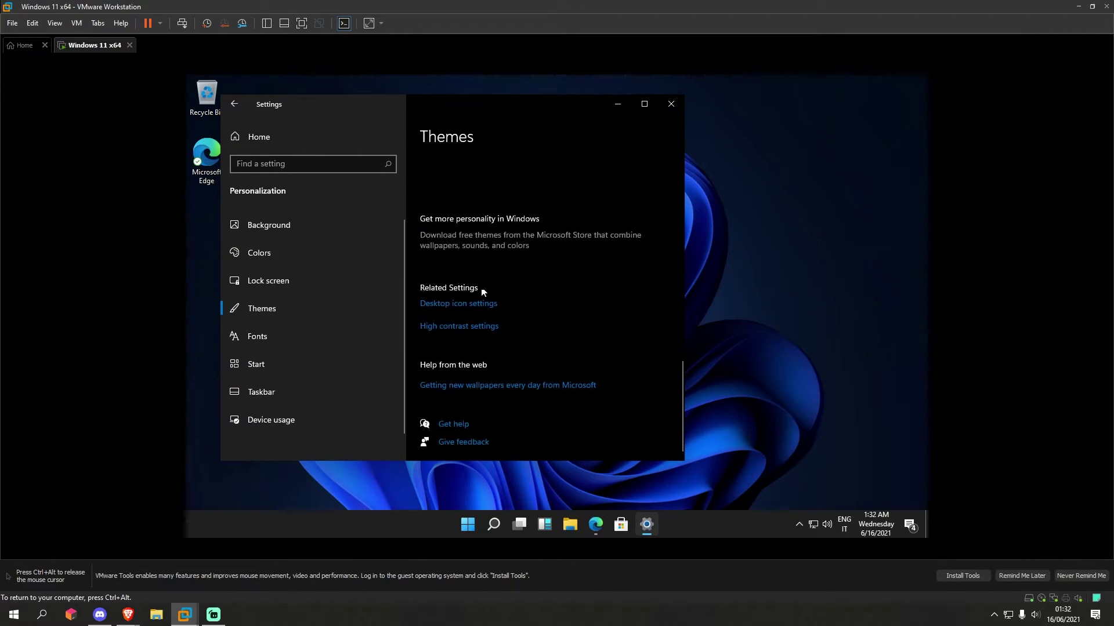
Step: Open the Windows Update page under Update & Security and maximize the Settings window
click(258, 136)
scroll(406, 360, down, 10)
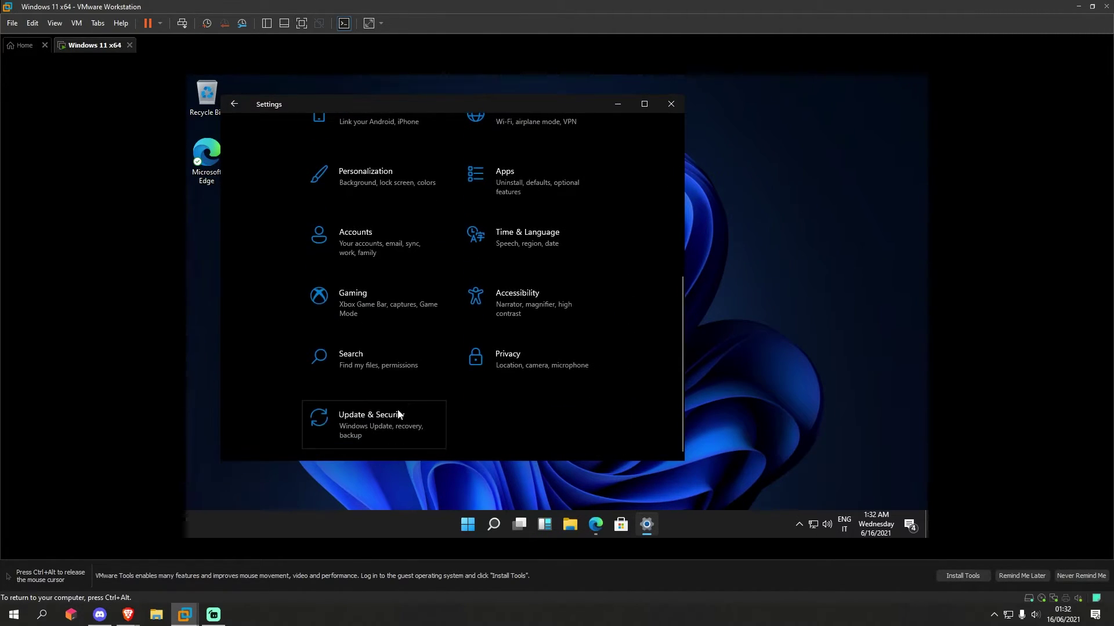
click(400, 414)
scroll(364, 329, down, 1)
scroll(348, 359, down, 2)
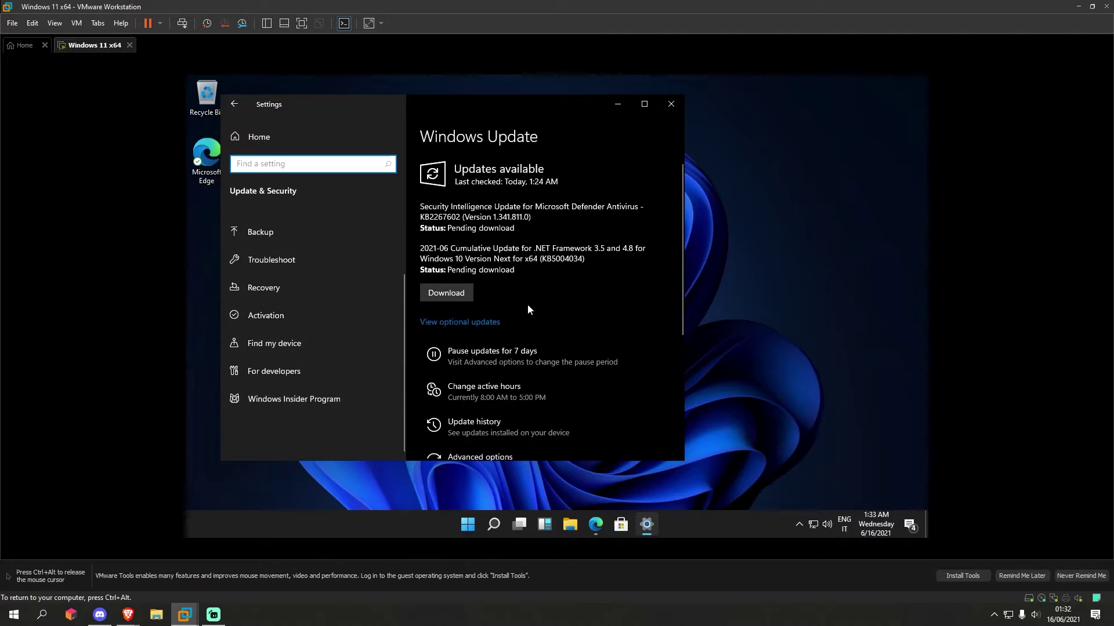
click(643, 104)
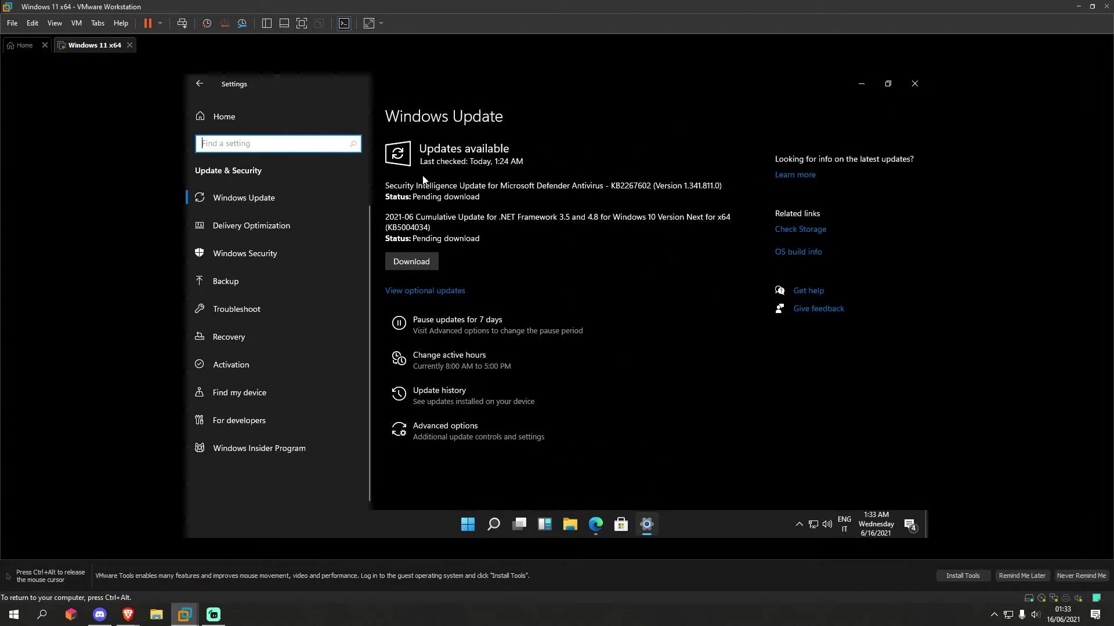
Step: Look through the Update & Security pages from Delivery Optimization to Recovery and check the Windows activation status
click(274, 220)
click(282, 249)
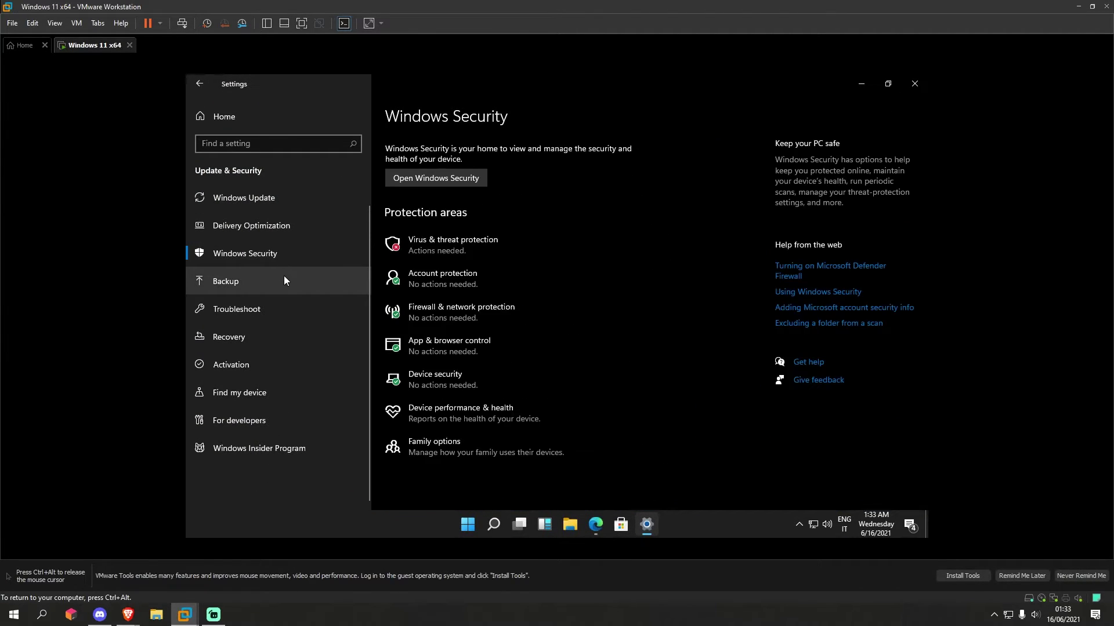
click(284, 280)
click(273, 310)
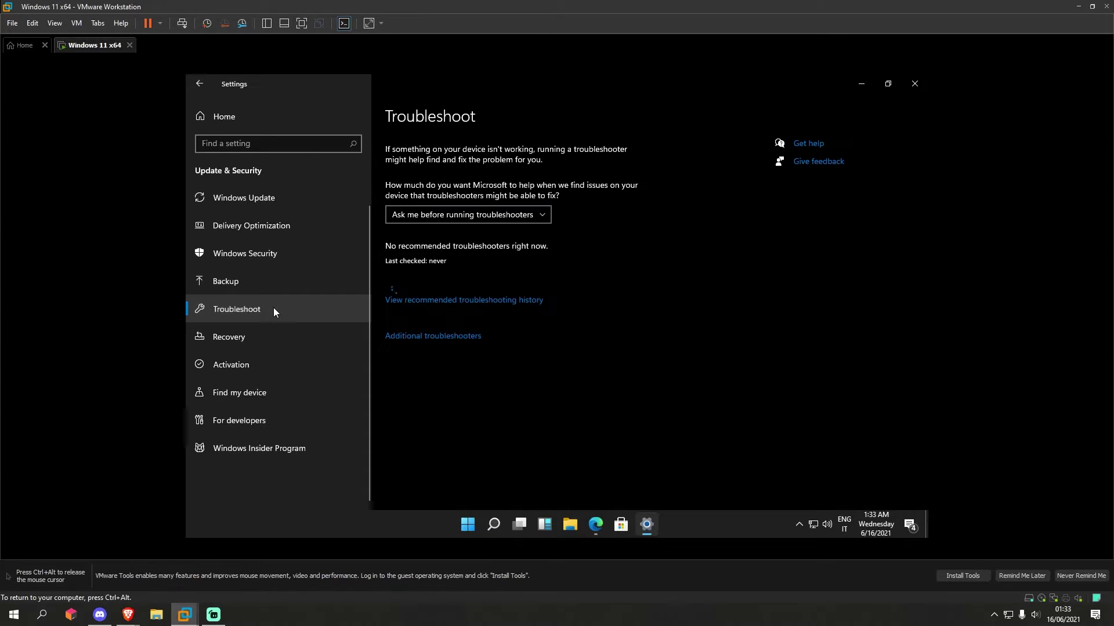
click(266, 340)
click(263, 366)
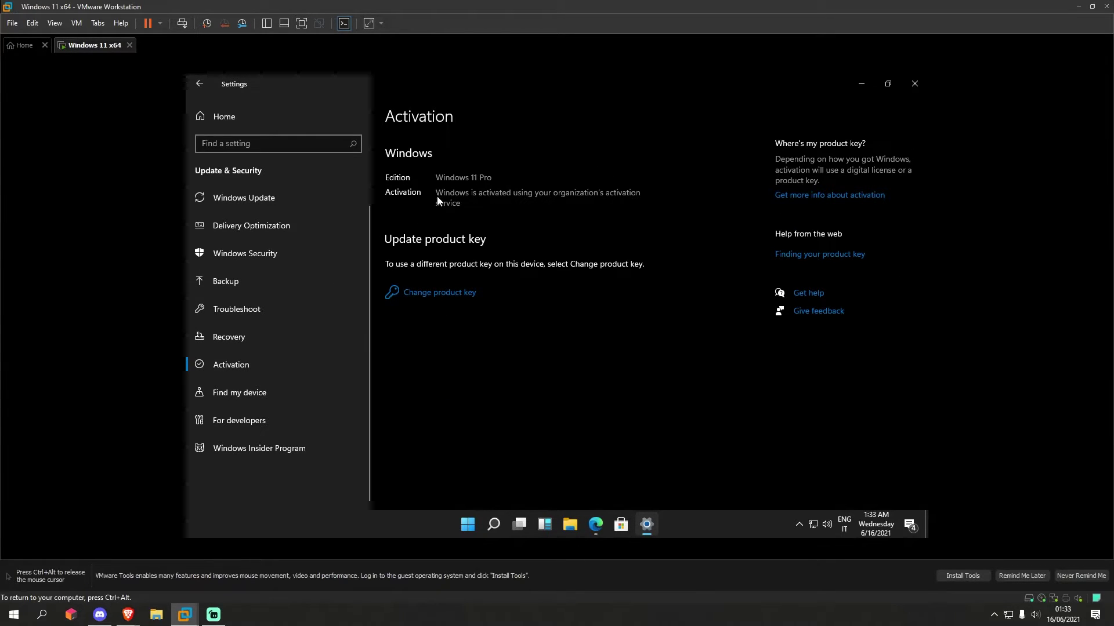
Step: Return to Windows Update, start downloading the available updates and dismiss the Settings window
click(269, 201)
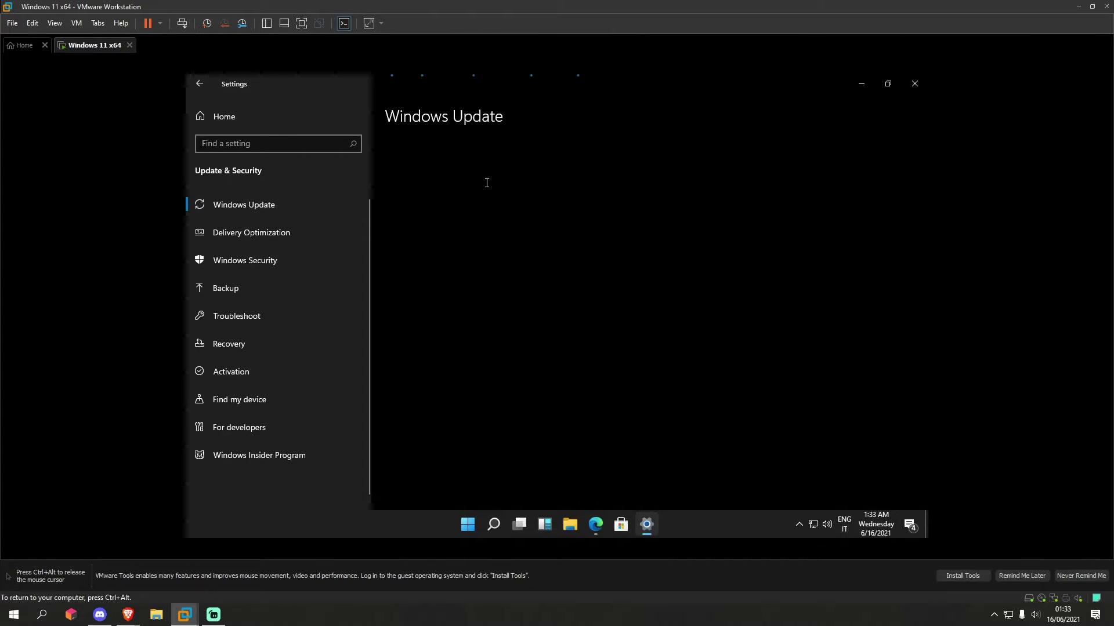
drag(500, 186, 444, 186)
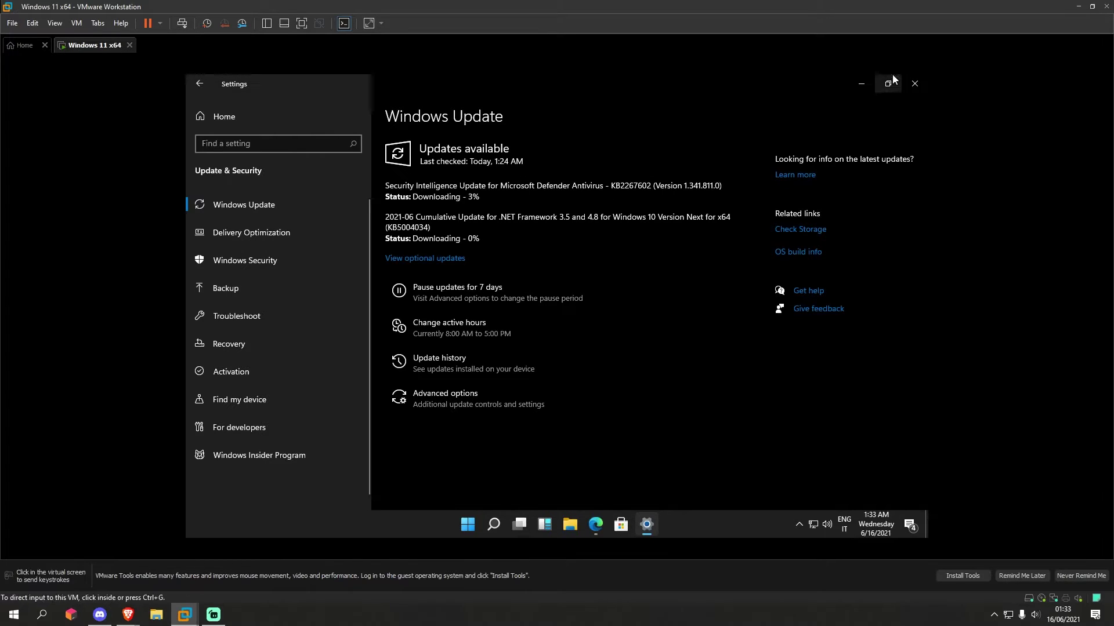
key(alt+F4)
Step: Open the Taskbar settings, look over the available options and close Settings
click(382, 523)
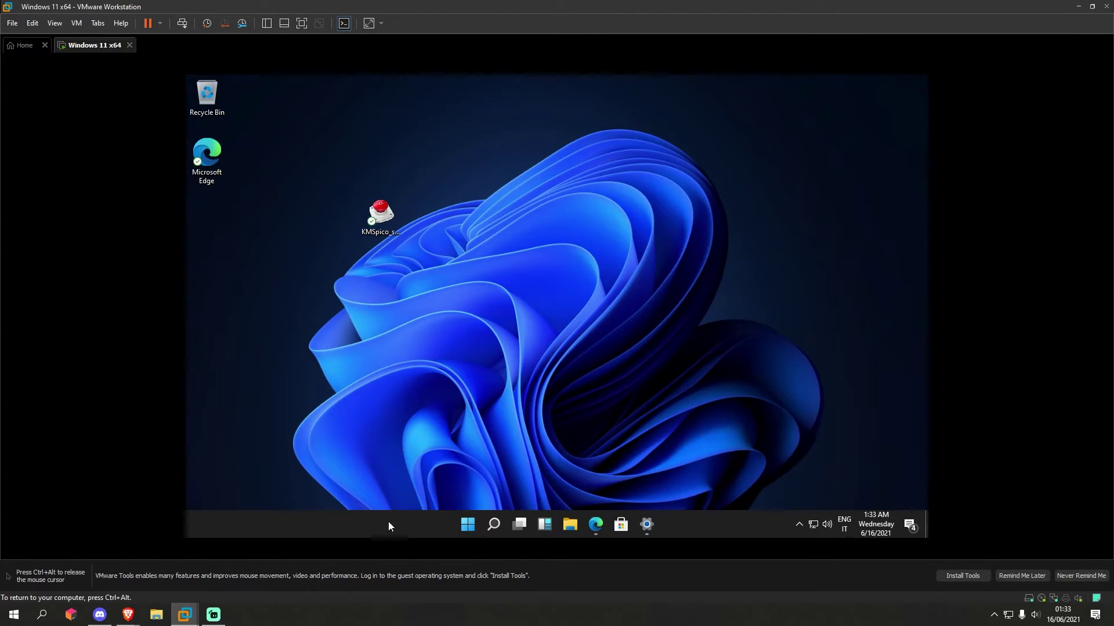
scroll(450, 237, down, 2)
scroll(451, 236, up, 2)
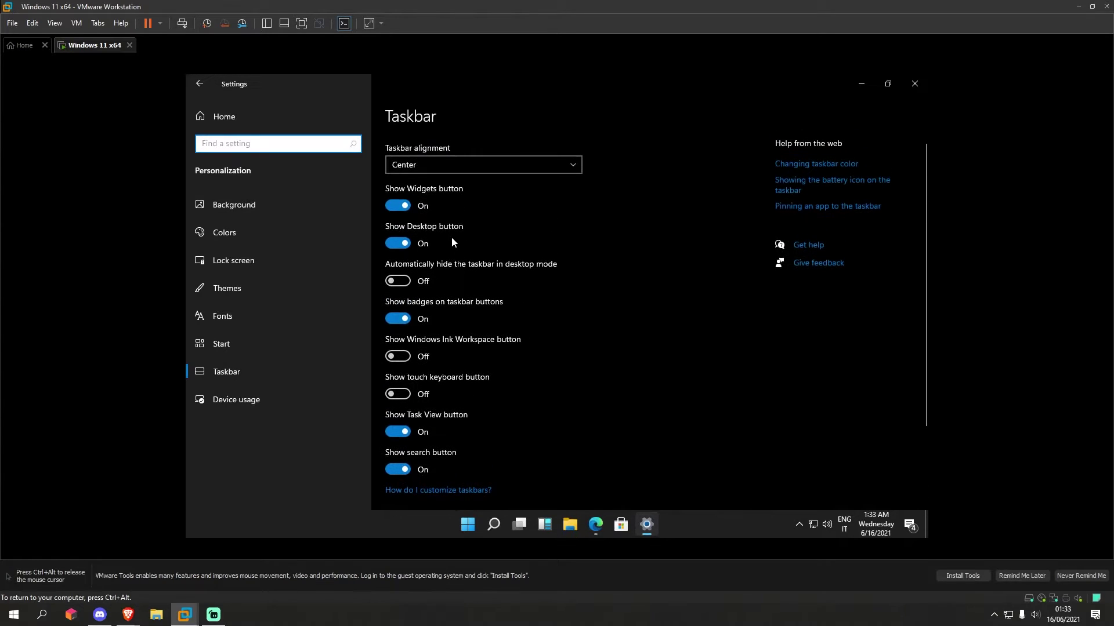
click(914, 83)
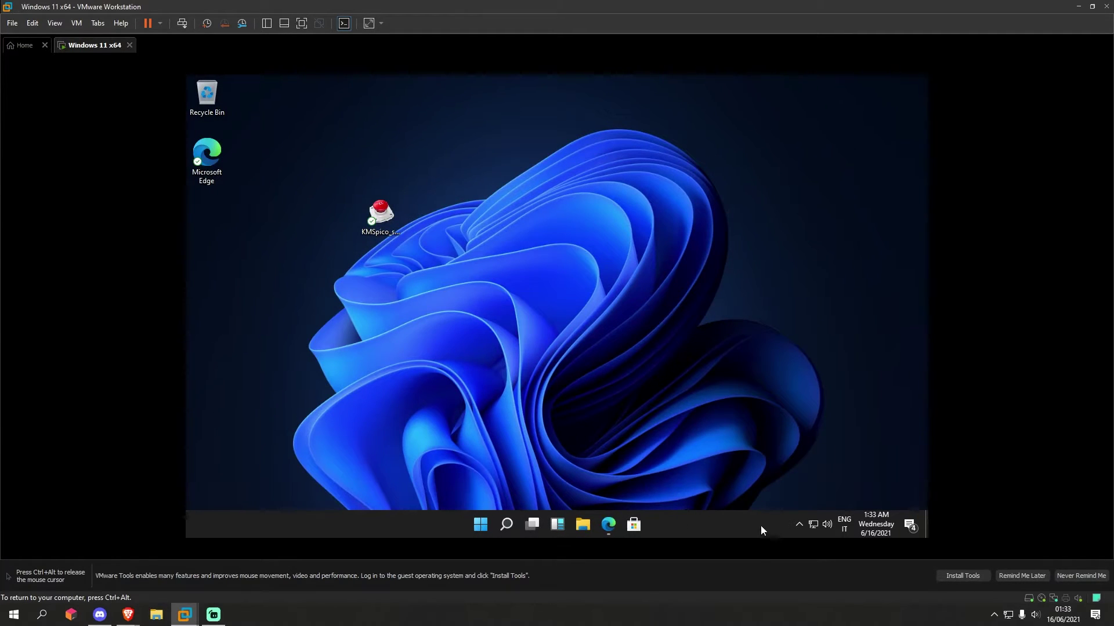
click(797, 527)
right_click(795, 527)
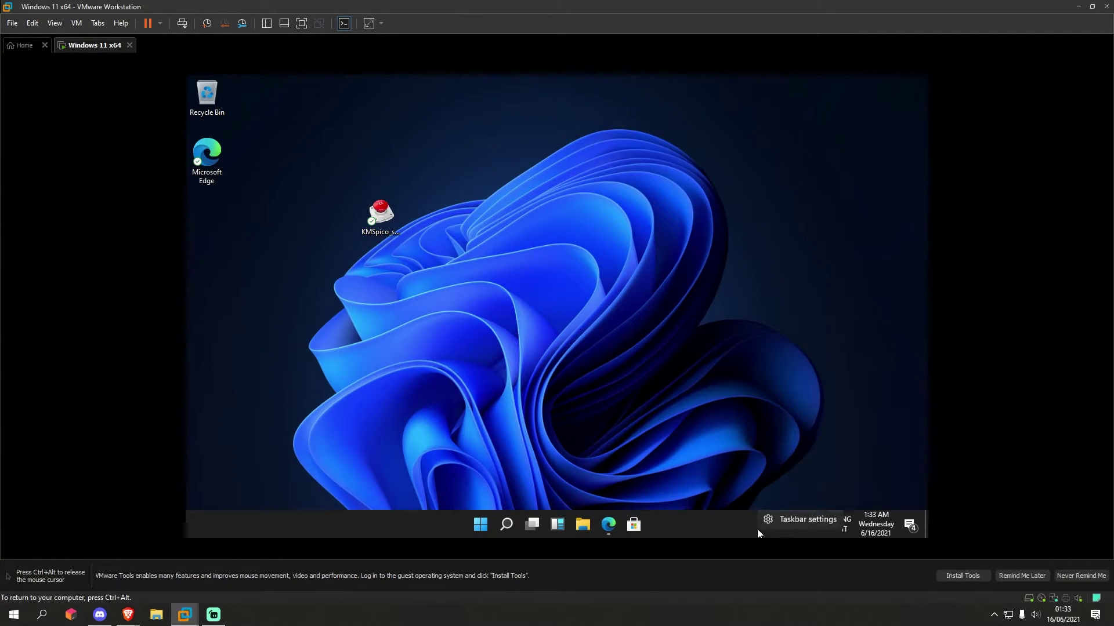
right_click(607, 361)
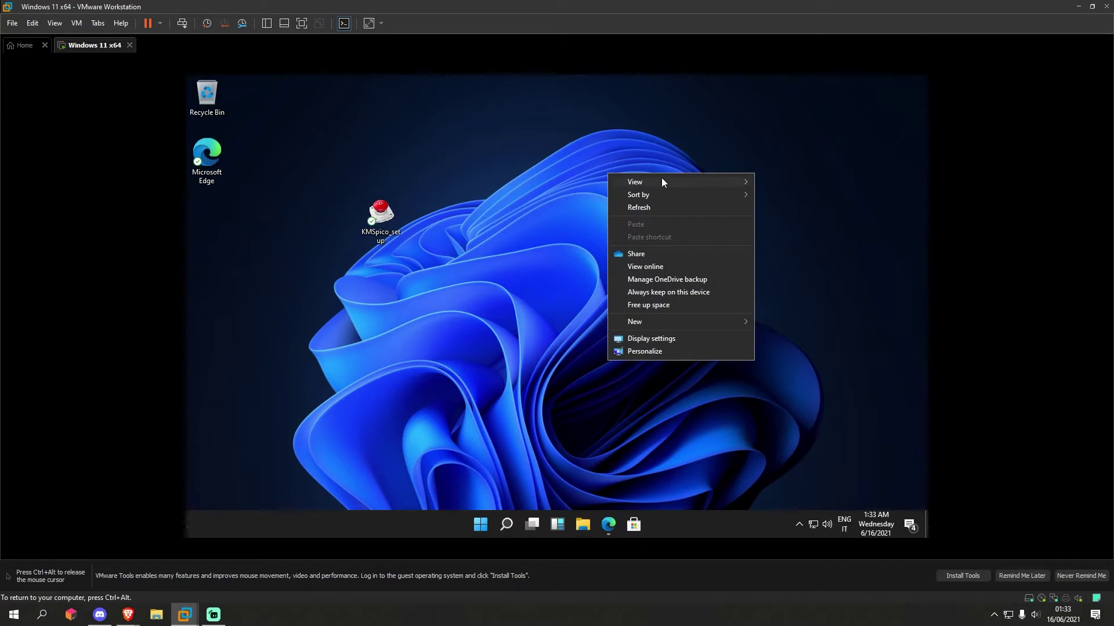
mouse_move(691, 196)
click(475, 305)
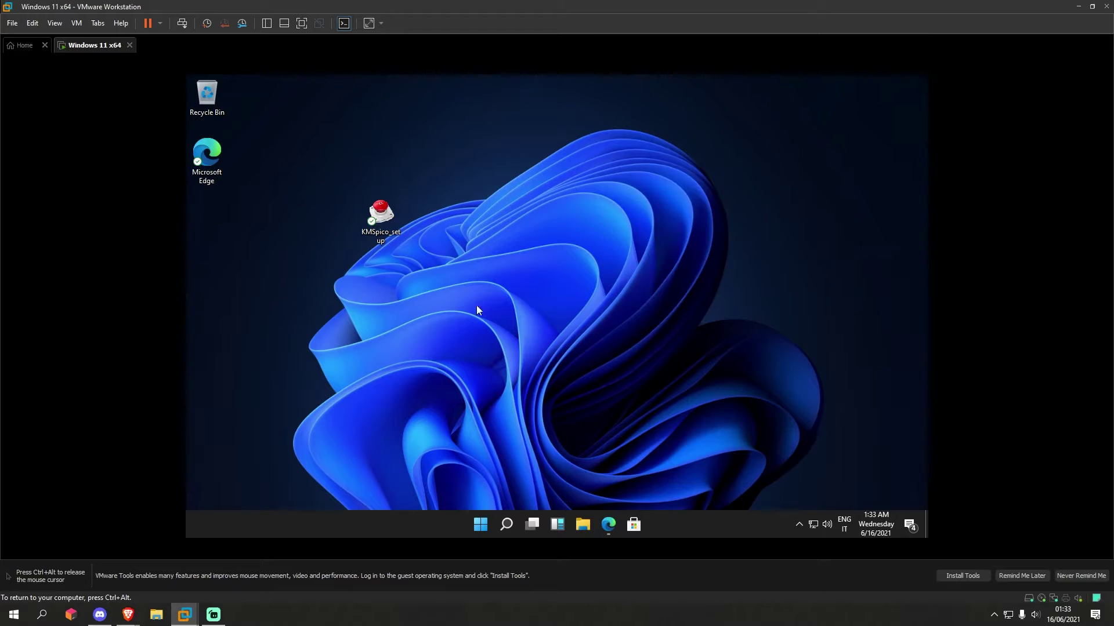
Step: Delete the KMSpico_setup file from the virtual machine's desktop
right_click(380, 211)
click(432, 472)
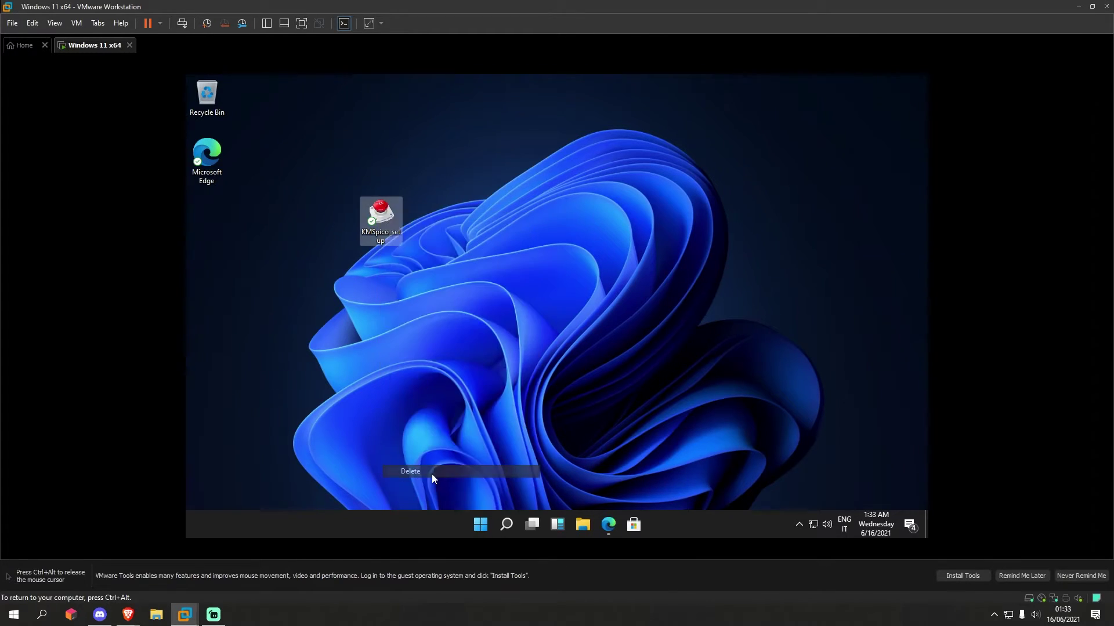
Step: Open the Apps section of Settings, look through the installed apps list and view the Startup apps page
click(487, 527)
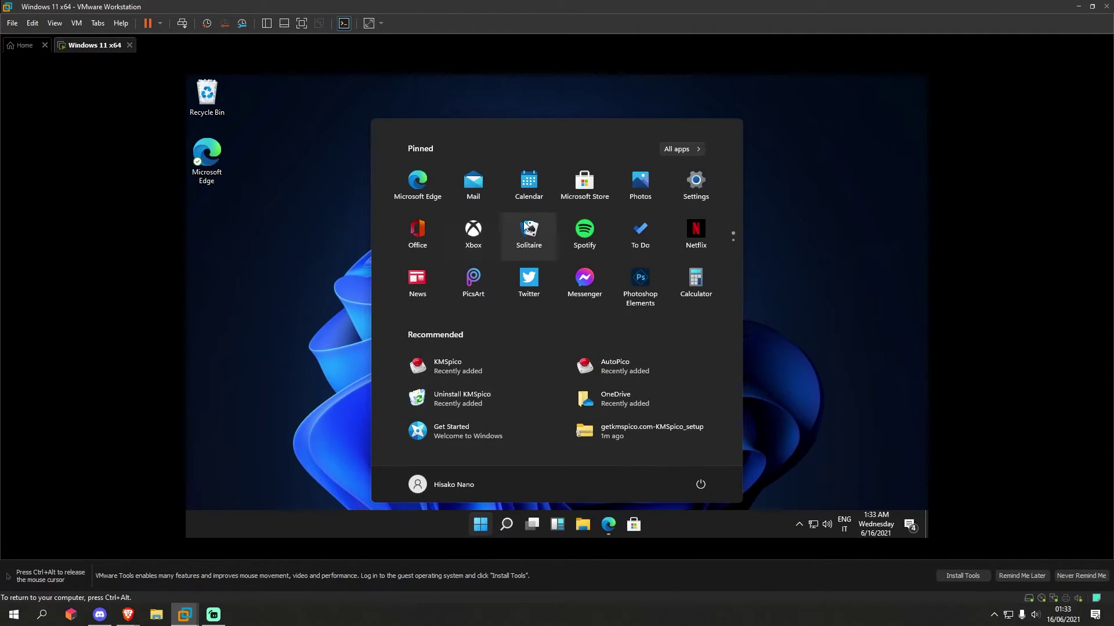
click(696, 180)
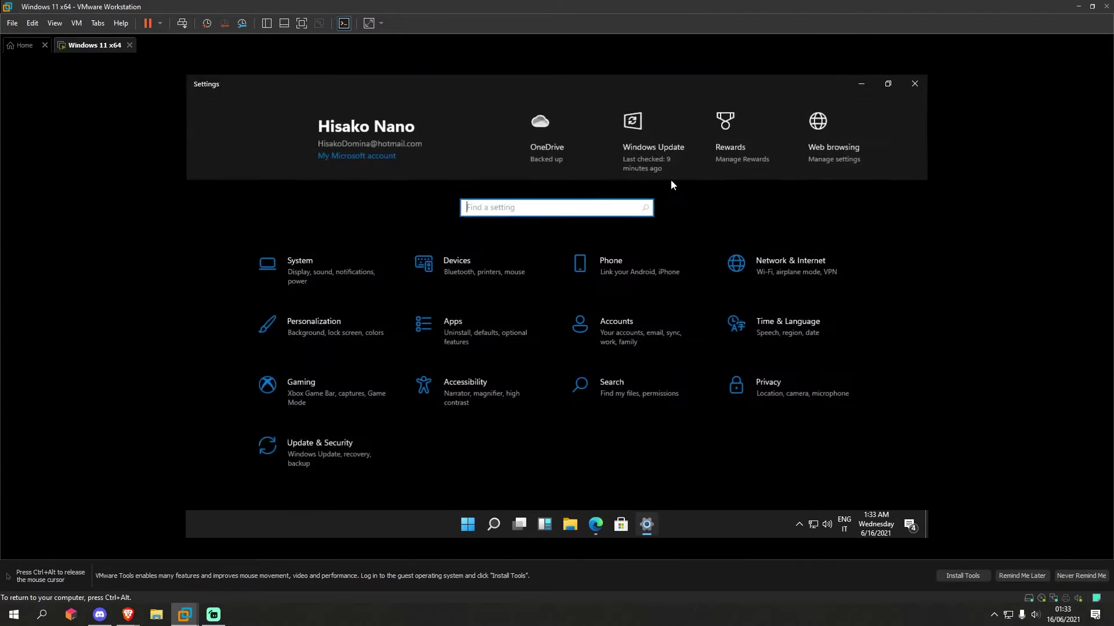
click(454, 354)
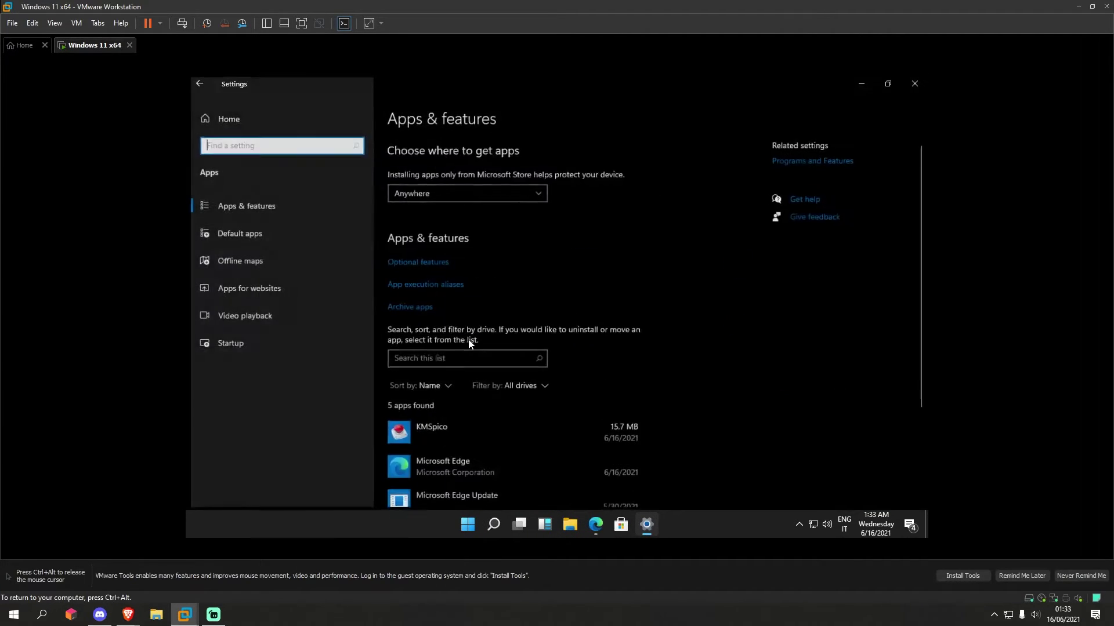
scroll(468, 340, down, 5)
scroll(464, 377, down, 6)
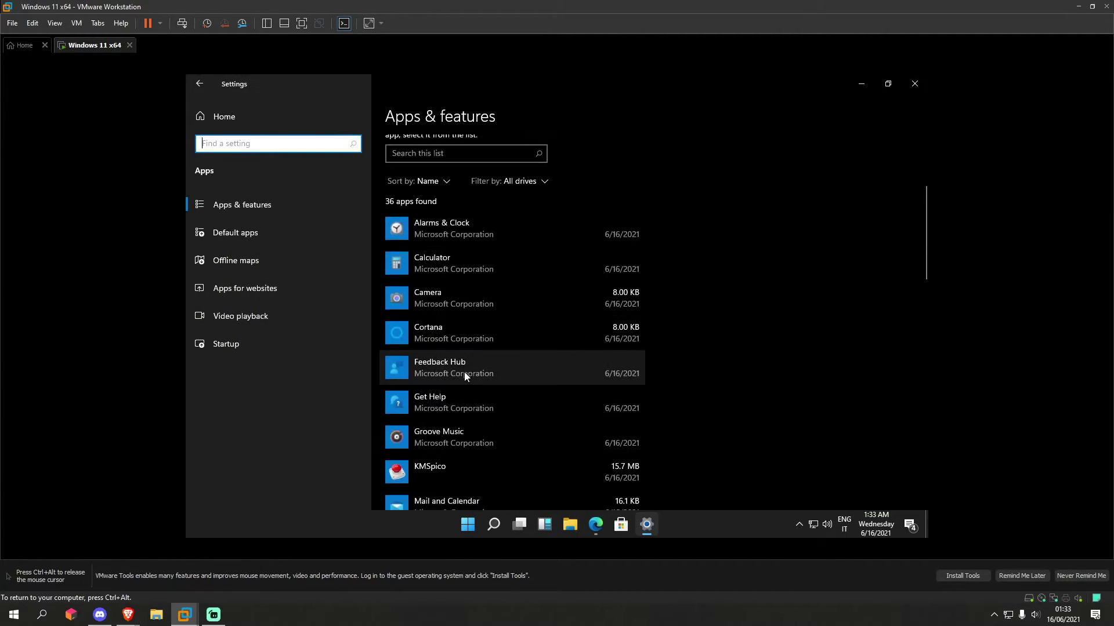
scroll(464, 372, down, 8)
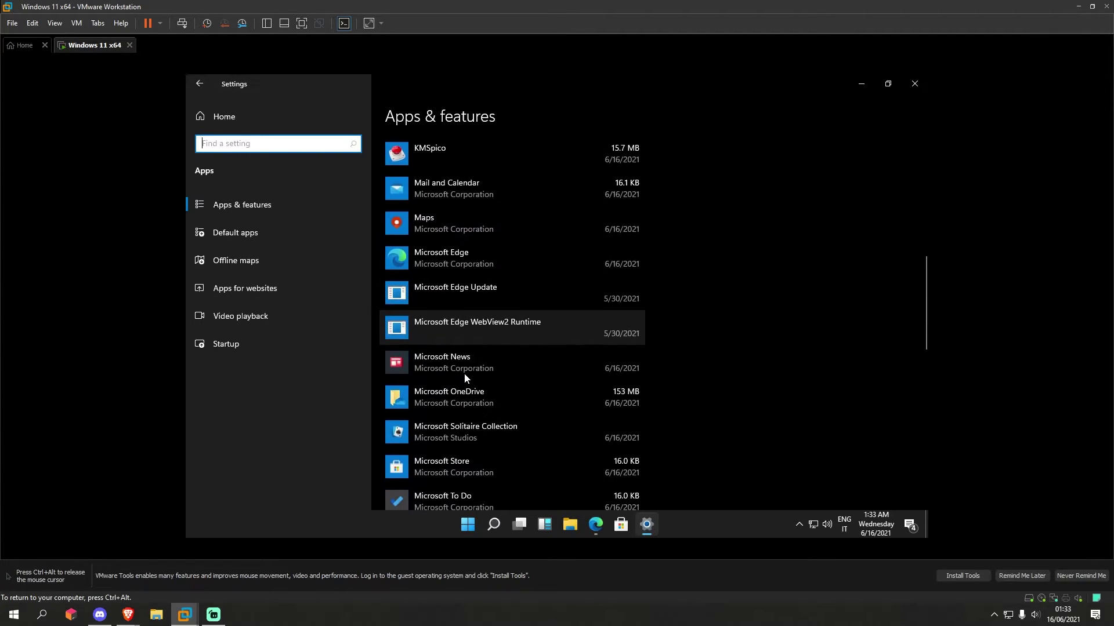
scroll(465, 378, down, 6)
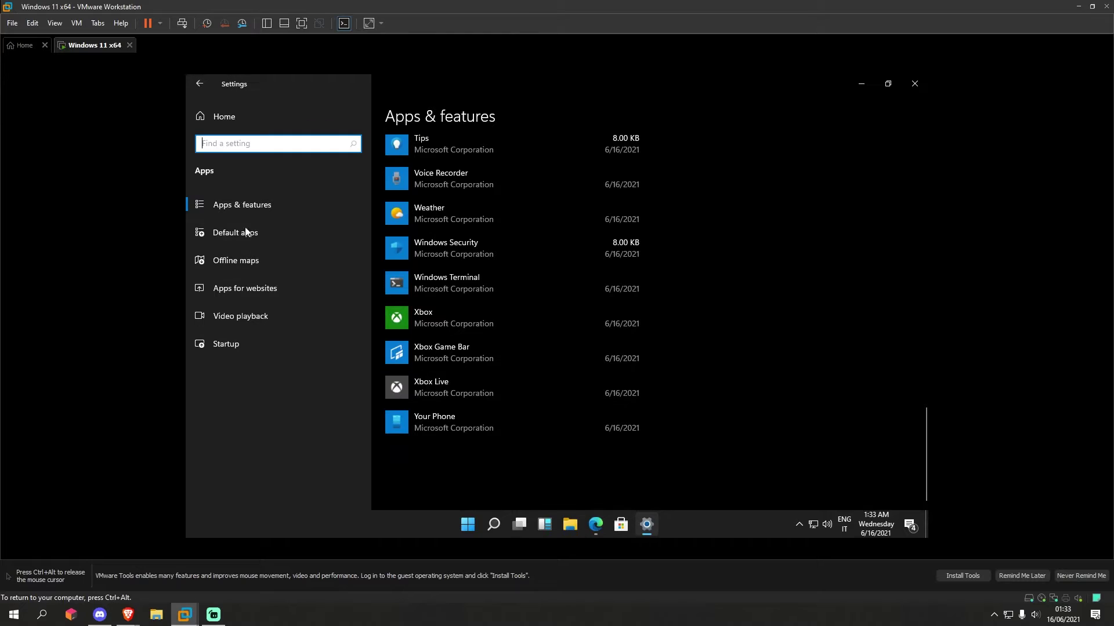
click(273, 344)
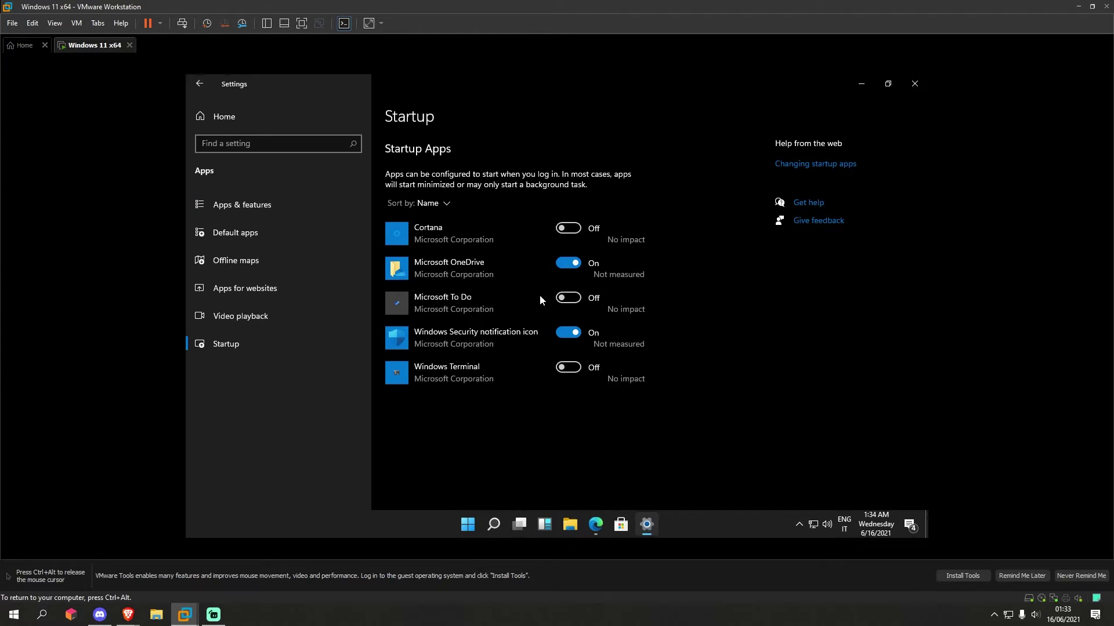
Step: Return to Settings home, glance at Rewards in the browser, view the Date & time page and close Settings
click(260, 119)
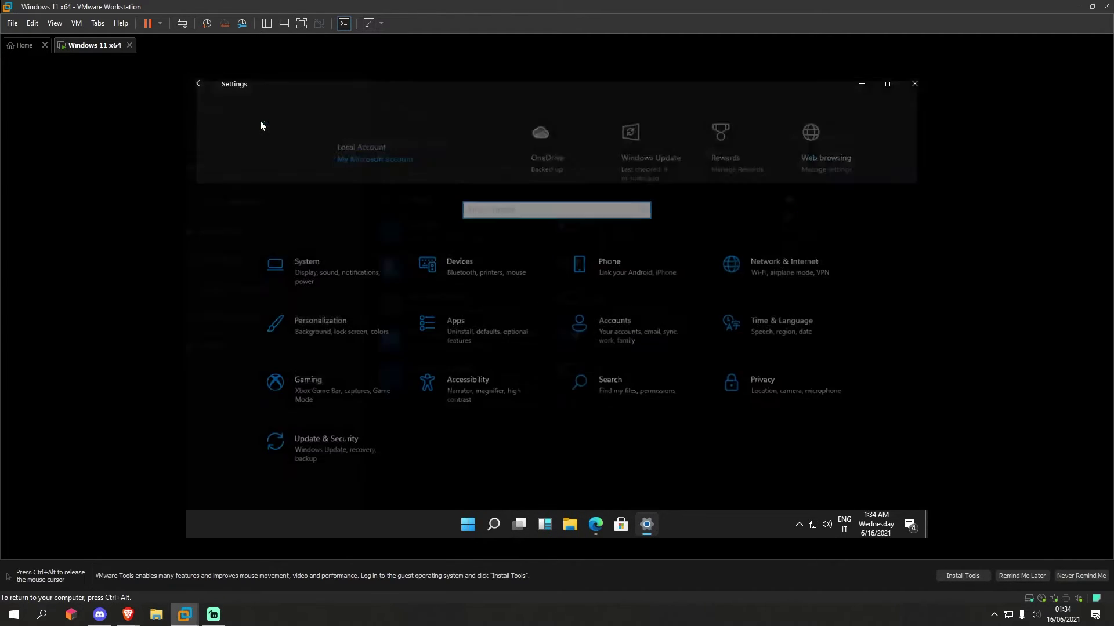
click(750, 158)
click(758, 83)
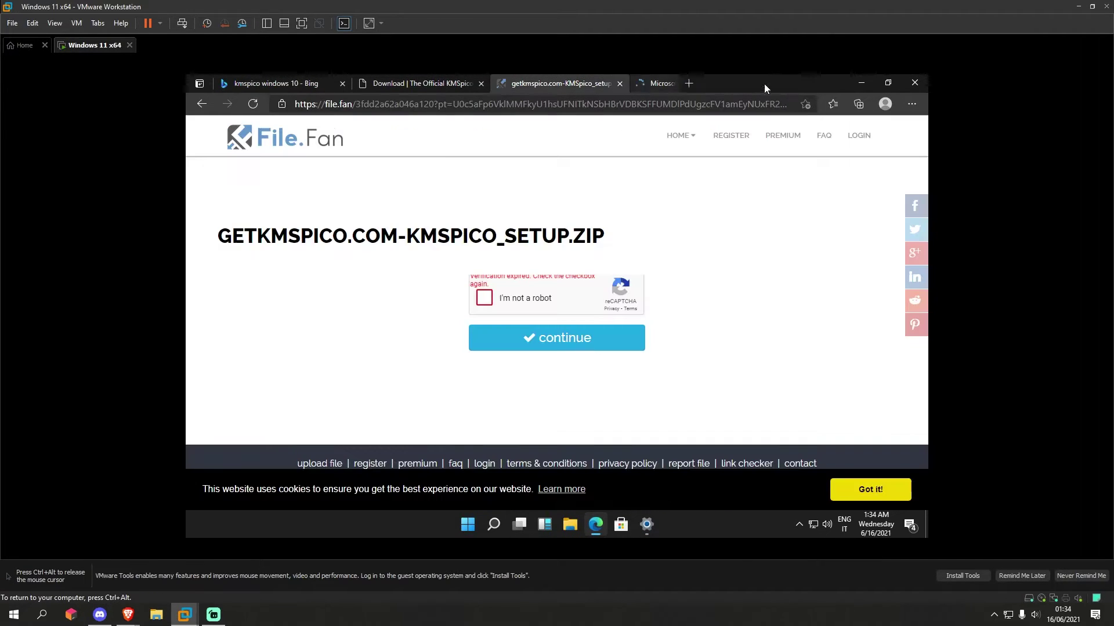
click(862, 85)
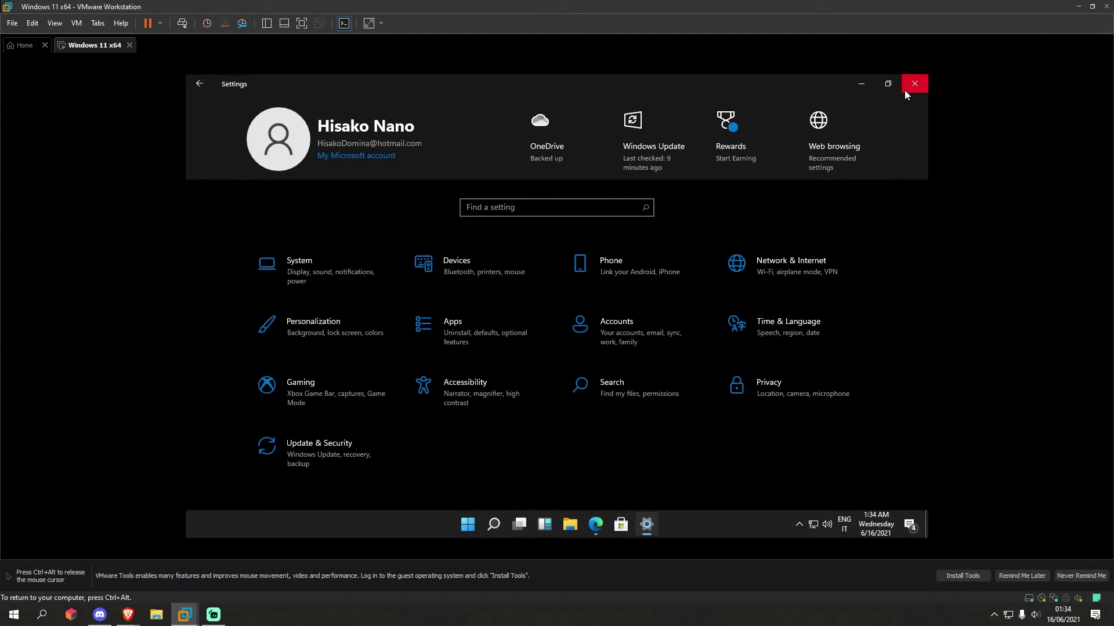
click(779, 322)
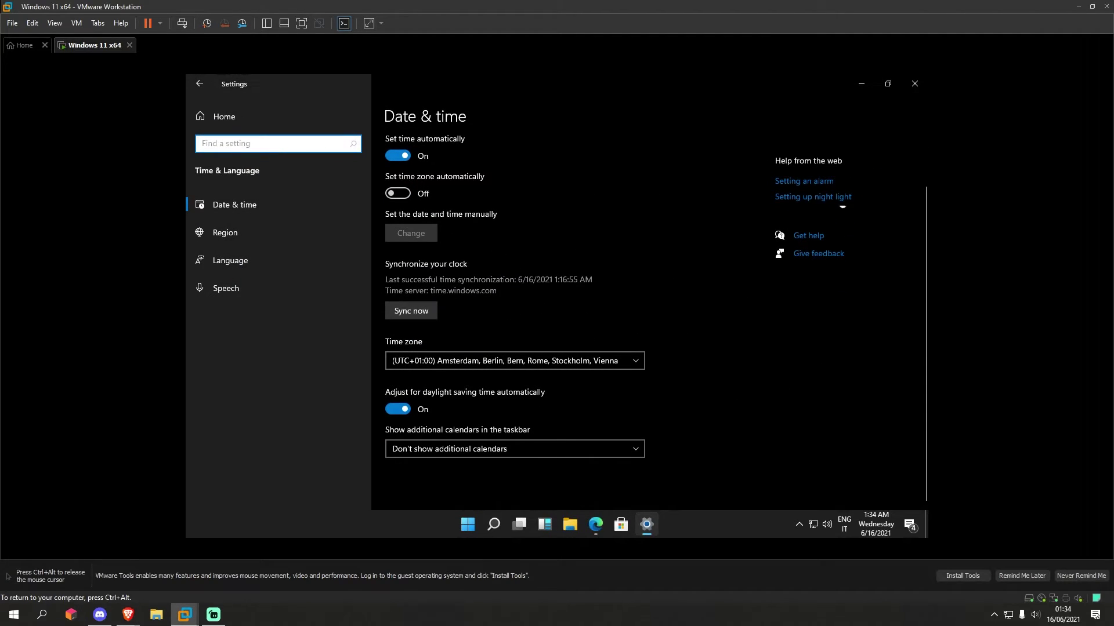
click(915, 84)
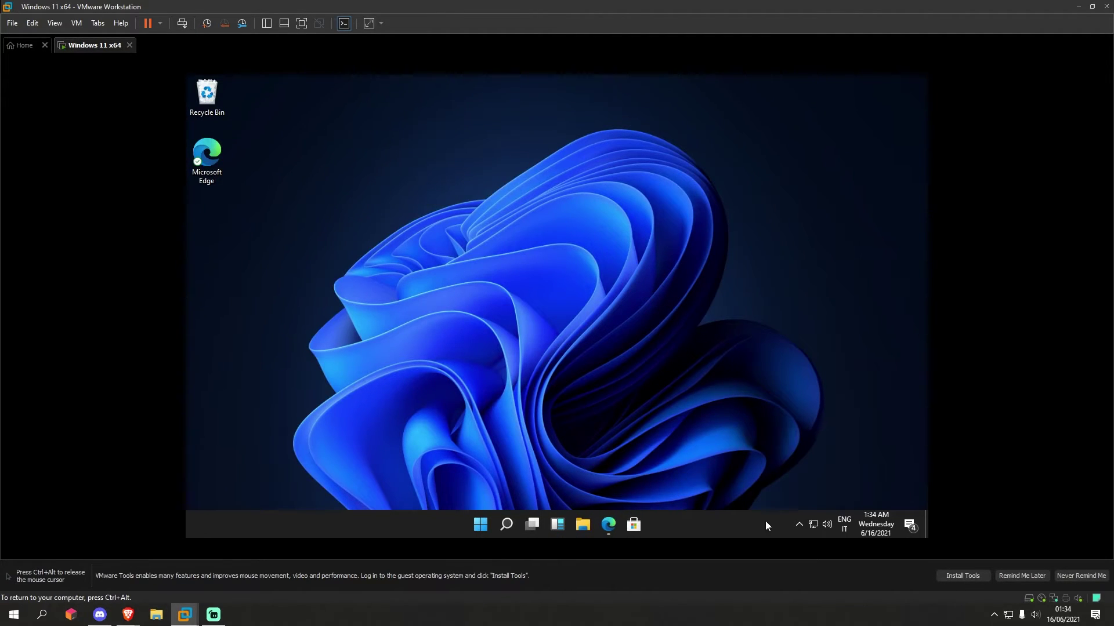
Step: Open the notification center and clear all of its notifications
right_click(729, 532)
click(750, 391)
click(911, 524)
drag(754, 189, 911, 155)
click(907, 230)
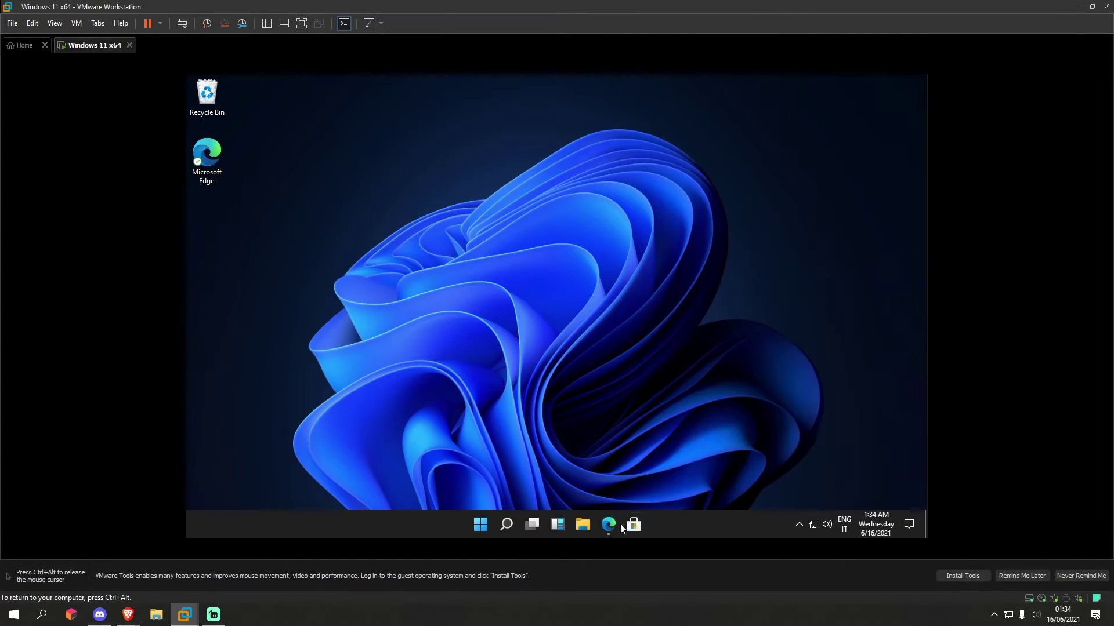
Step: Look at Quick access in File Explorer, close it and look over the Taskbar settings
click(582, 532)
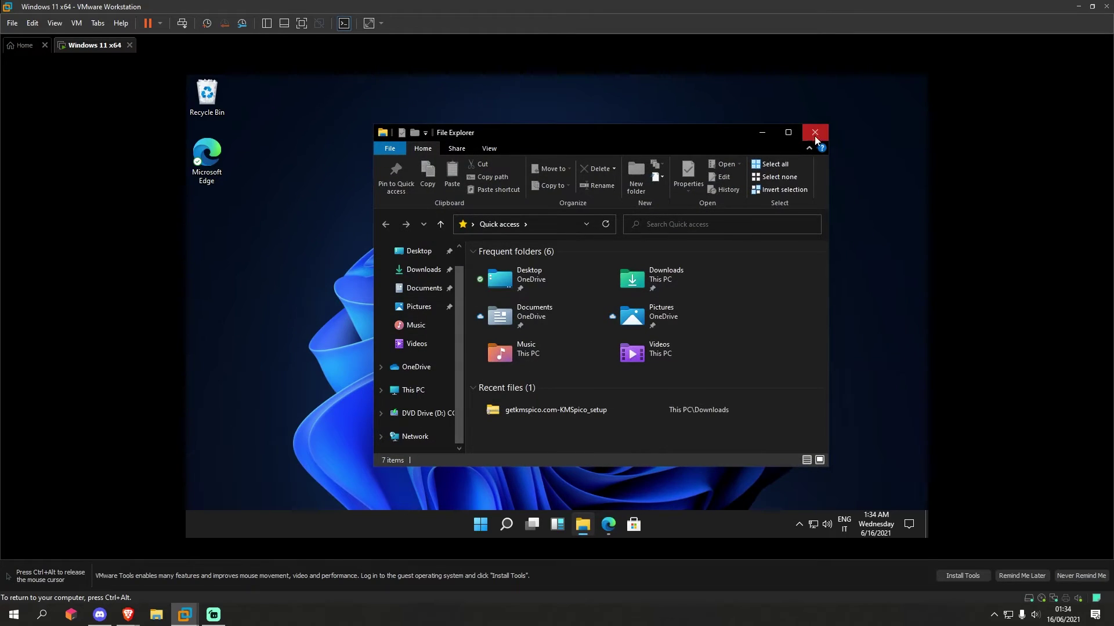
click(814, 132)
right_click(688, 524)
click(711, 520)
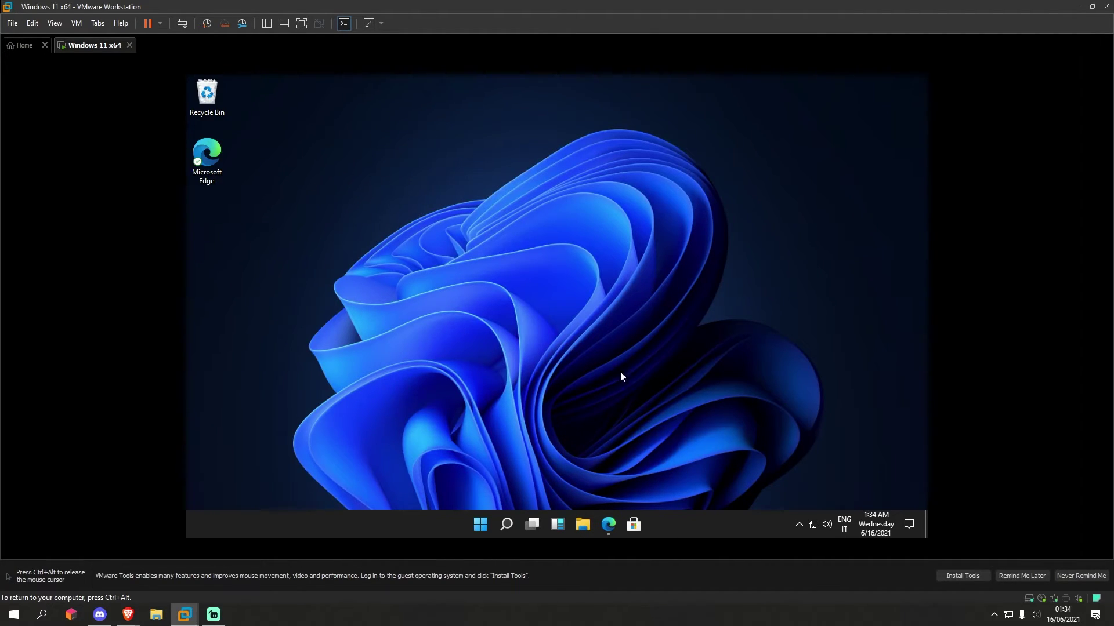
scroll(464, 290, down, 3)
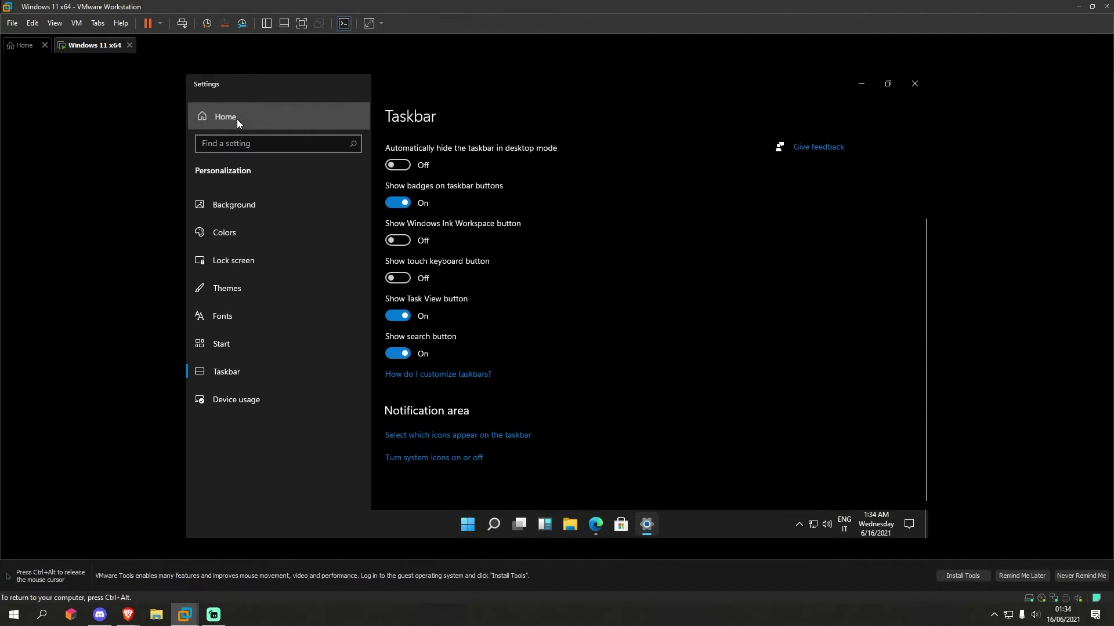
Step: Check the update progress on the Windows Update page under Update & Security and minimize Settings
click(237, 118)
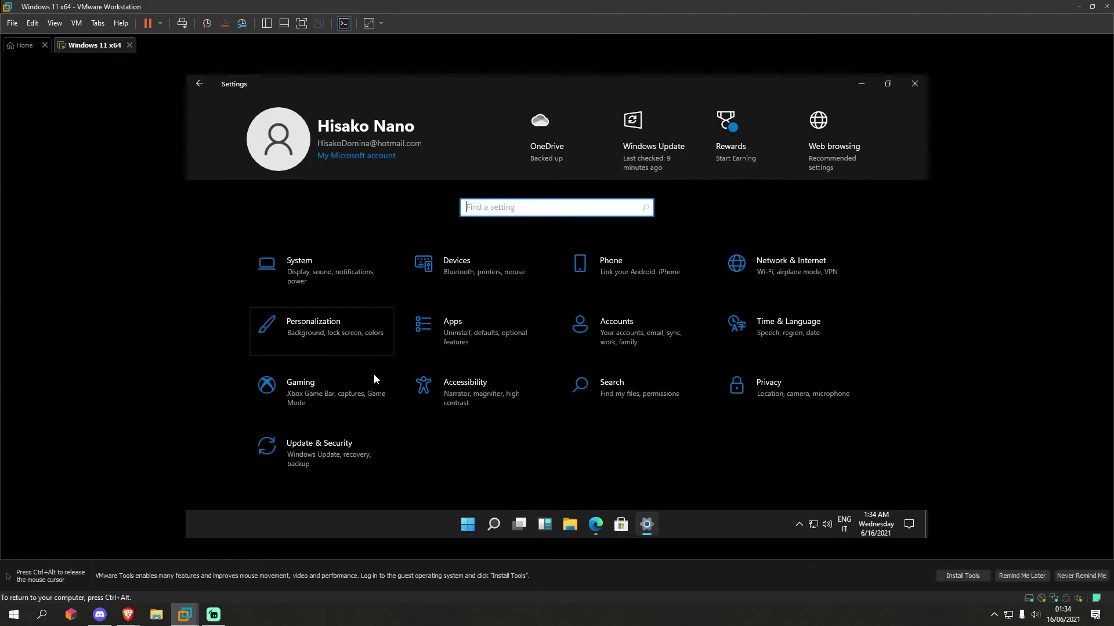
click(362, 452)
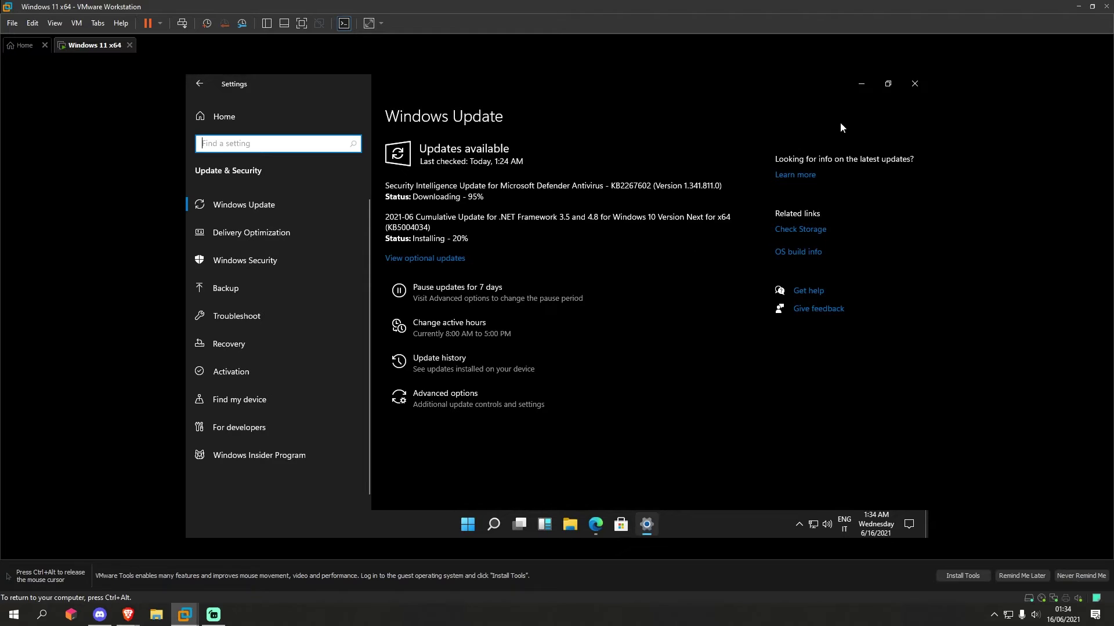
click(860, 83)
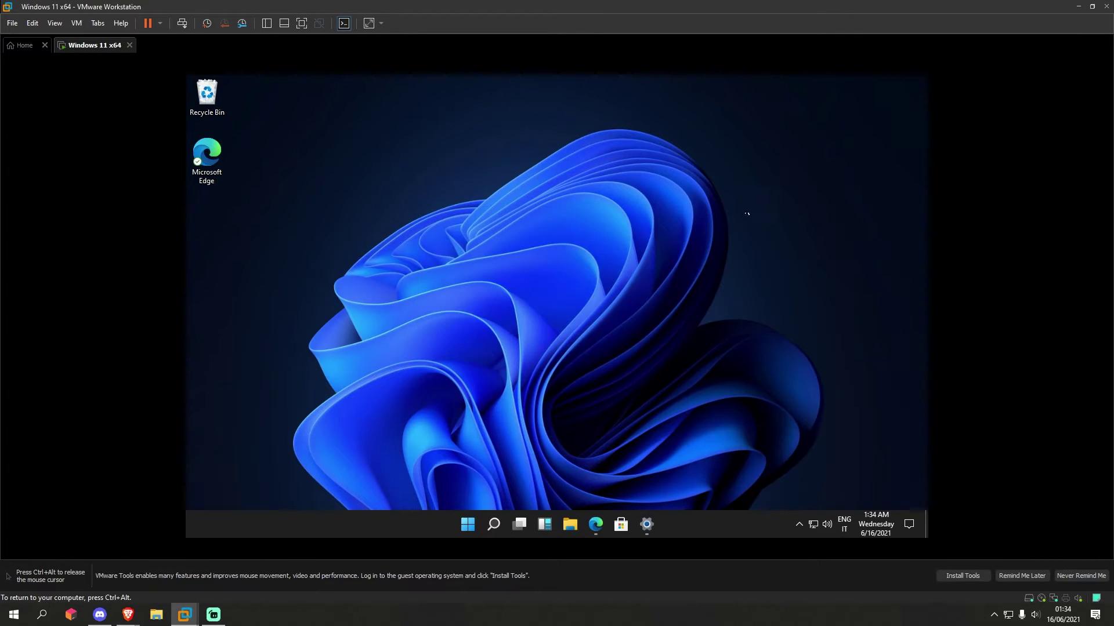
Step: Empty the Recycle Bin and confirm the permanent deletion
right_click(204, 100)
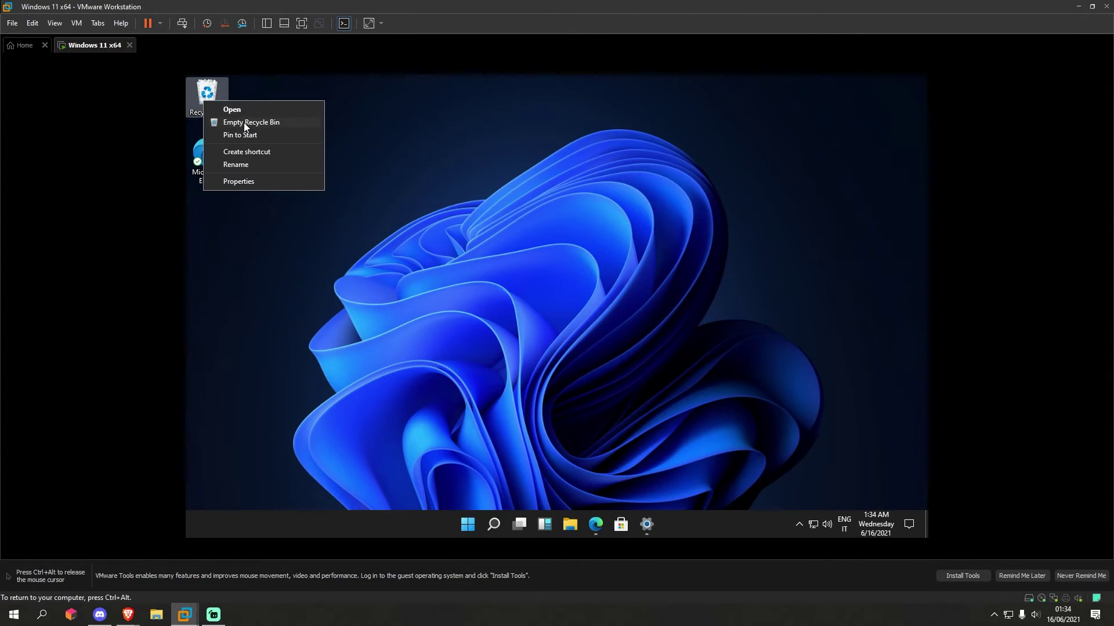
click(244, 123)
click(605, 346)
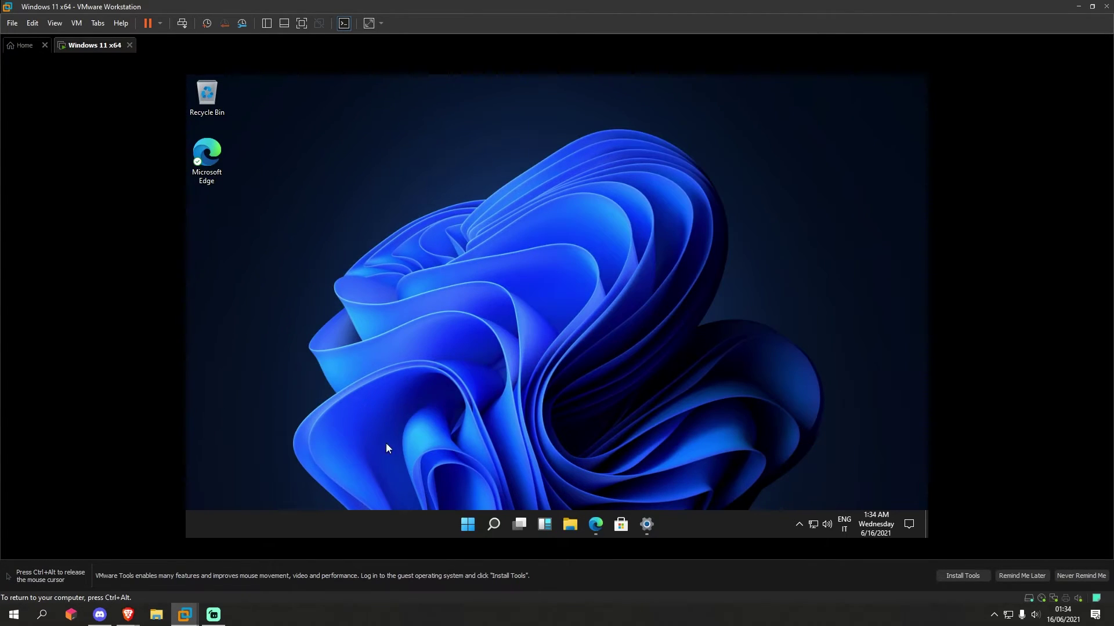
Step: Try out Search, Task View and Widgets from the taskbar, dismissing each one after viewing it
click(493, 524)
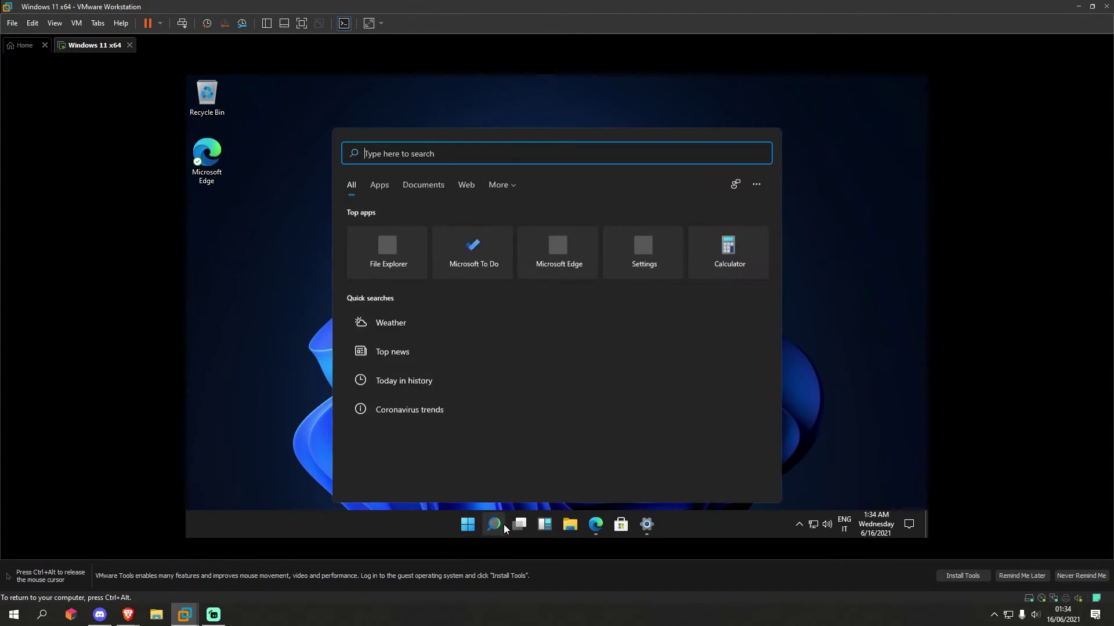
click(503, 524)
click(518, 525)
click(518, 525)
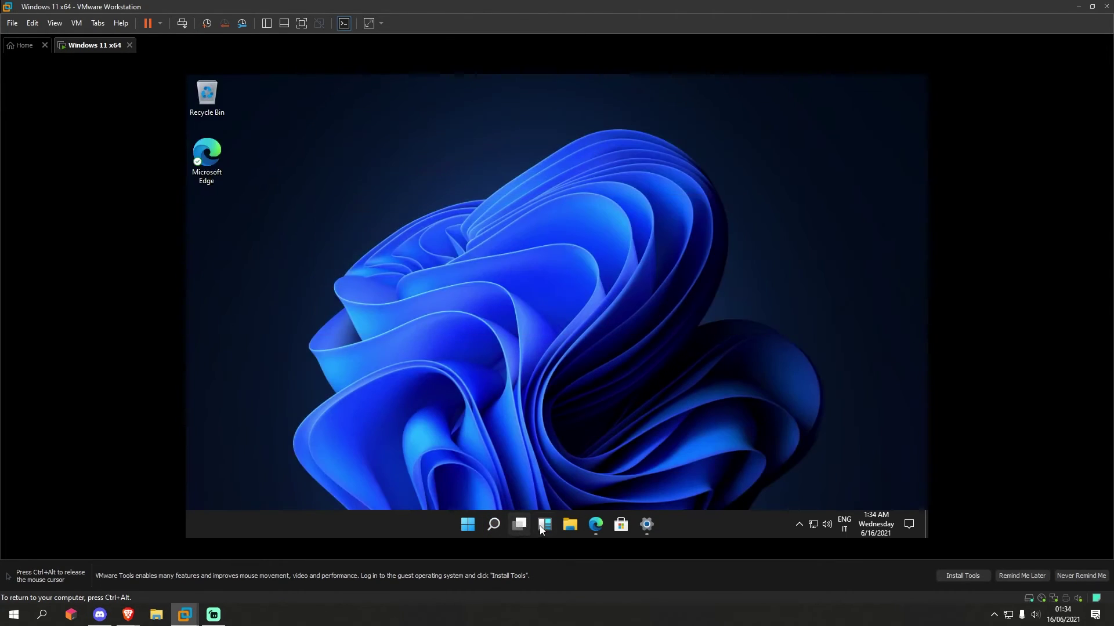
click(542, 525)
click(542, 525)
Step: Open File Explorer, Edge and Microsoft Store from the taskbar, check Windows Update in Settings and close Settings
click(570, 524)
click(570, 524)
click(594, 528)
click(595, 528)
click(622, 525)
click(622, 526)
click(647, 526)
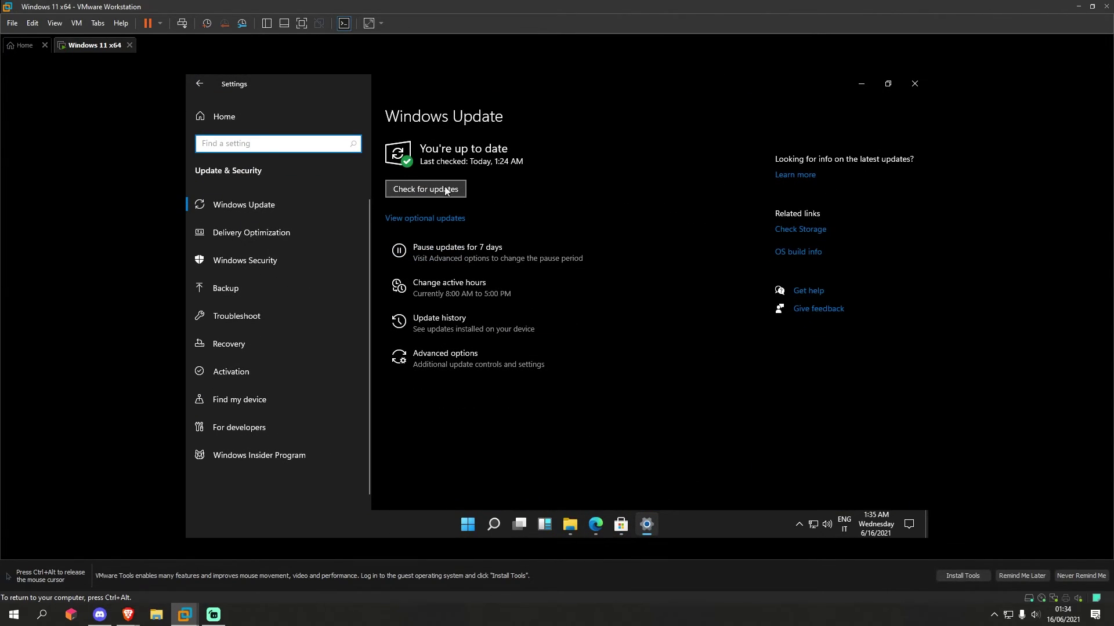
click(914, 84)
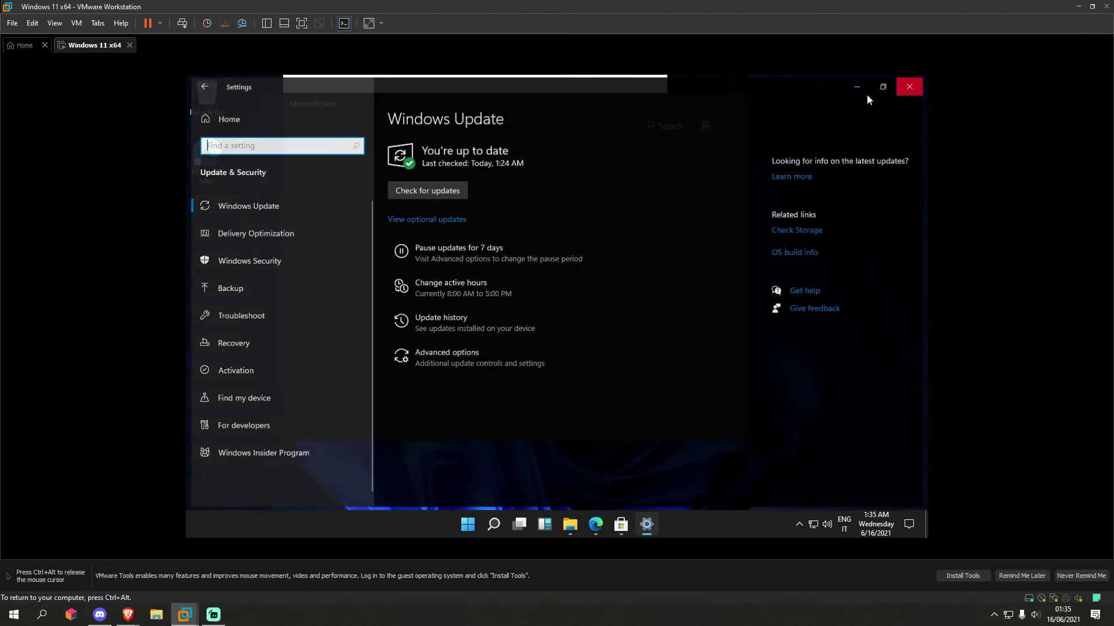
Step: Restore the Microsoft Store to a smaller window and open its account menu
drag(587, 85, 608, 91)
click(726, 112)
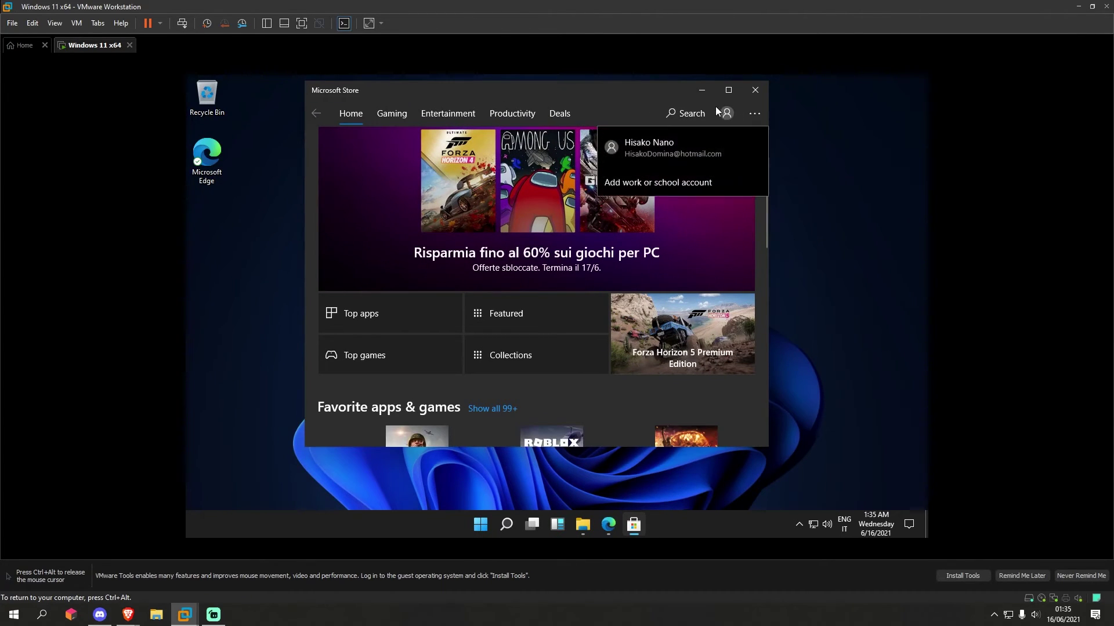